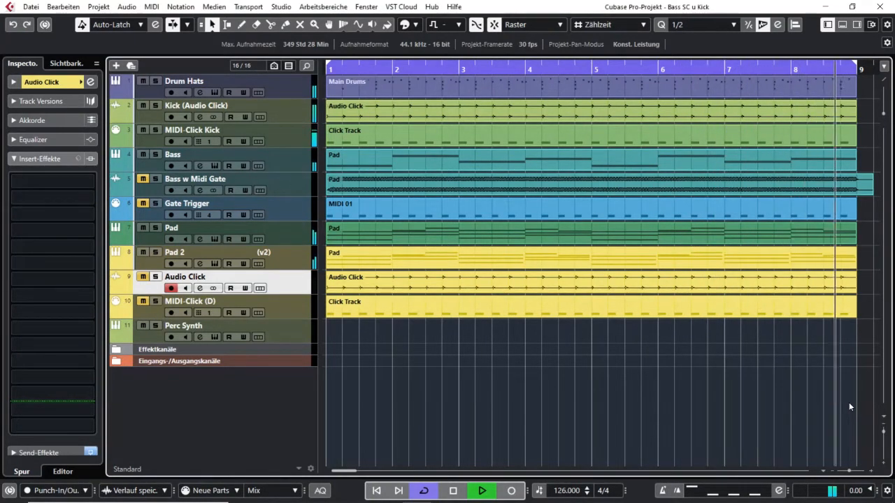
- Stop playback, and select the Pad track and the audio event on the Bass w Midi Gate track
key(space)
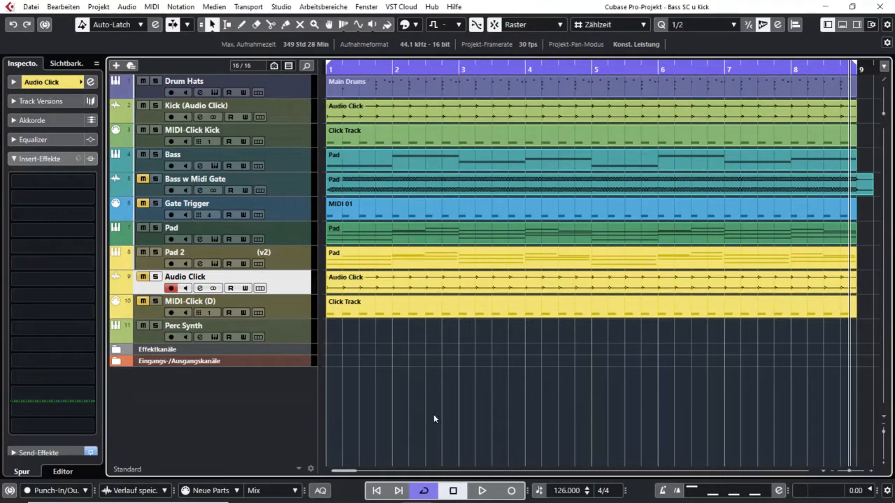
click(300, 238)
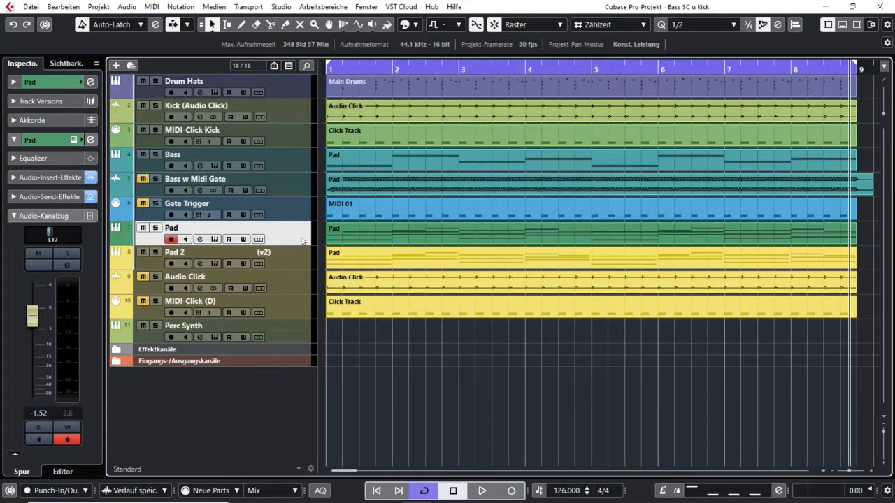
click(468, 180)
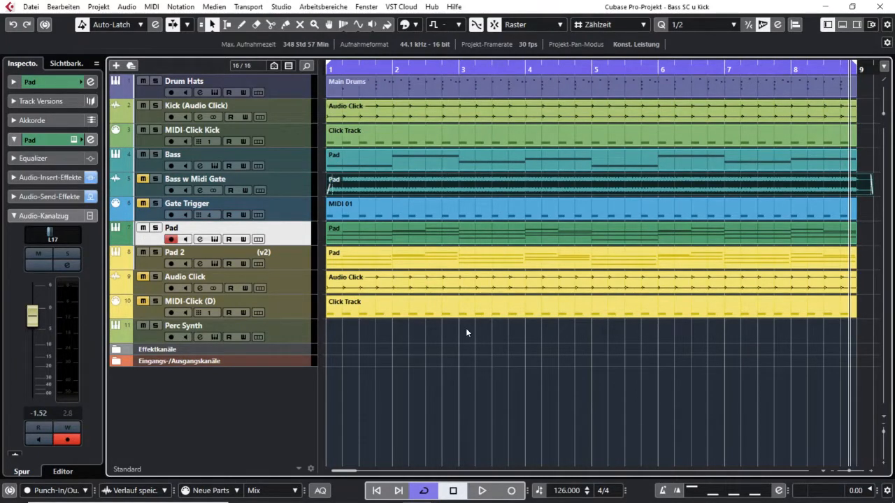
- Inspect the Channel Strip section in the Bass track's channel settings and close the window
click(304, 165)
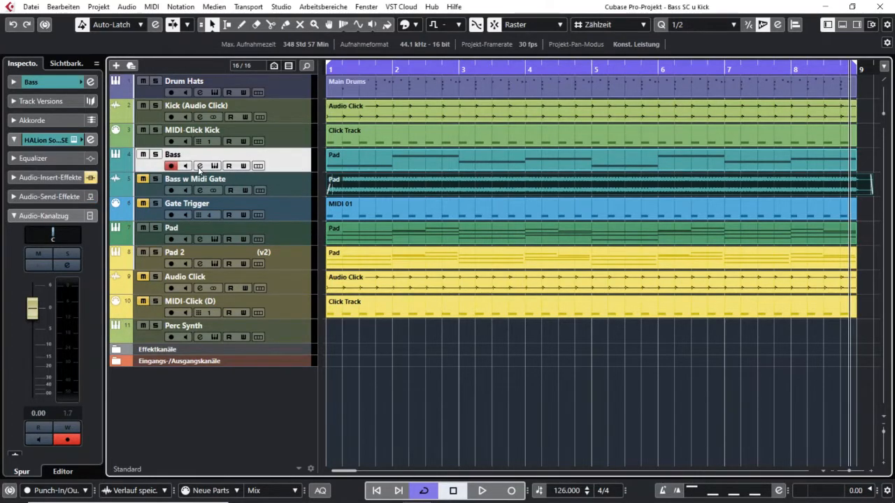
click(199, 167)
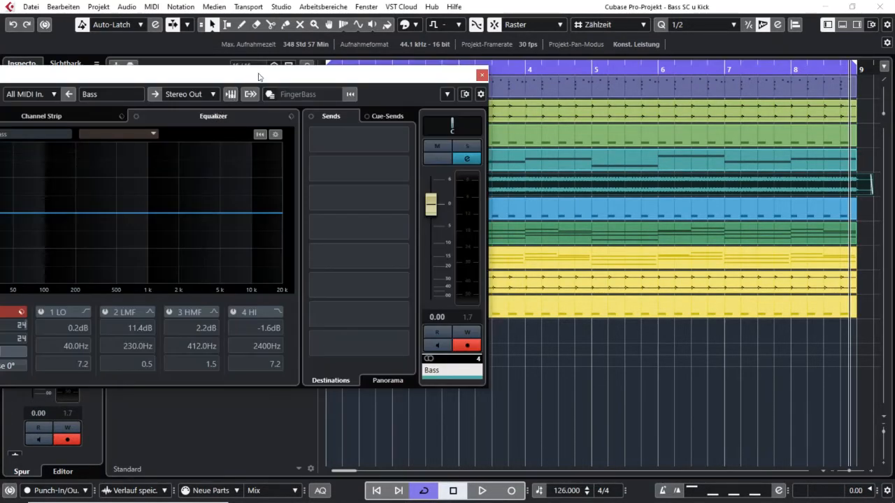
drag(259, 77, 555, 75)
click(327, 112)
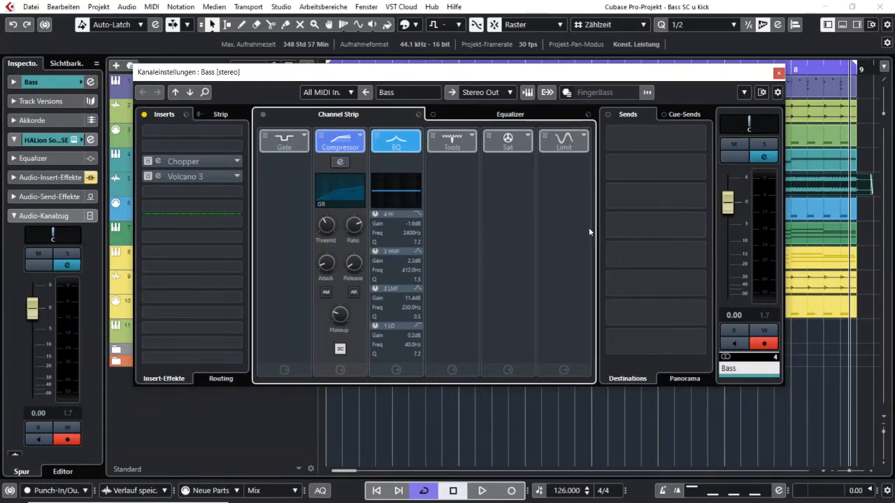
click(778, 72)
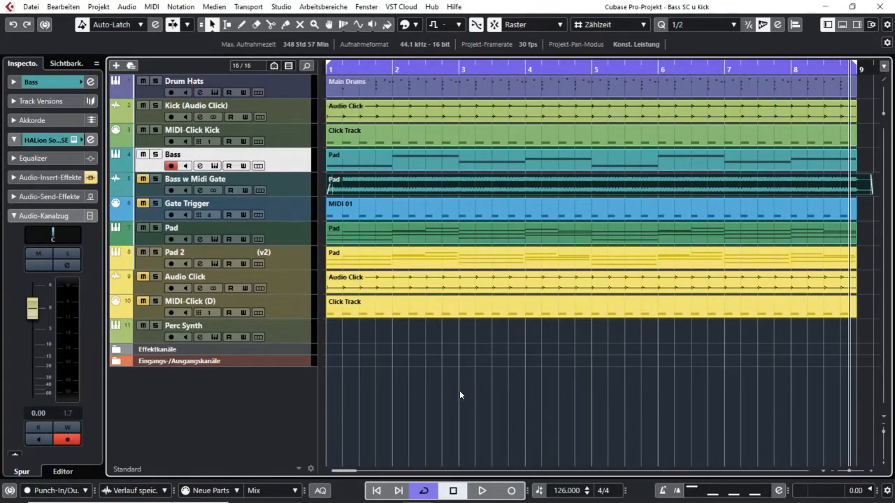
- Select the yellow Audio Click event, followed by the Click Track part on the MIDI-Click (D) track
click(476, 290)
click(489, 291)
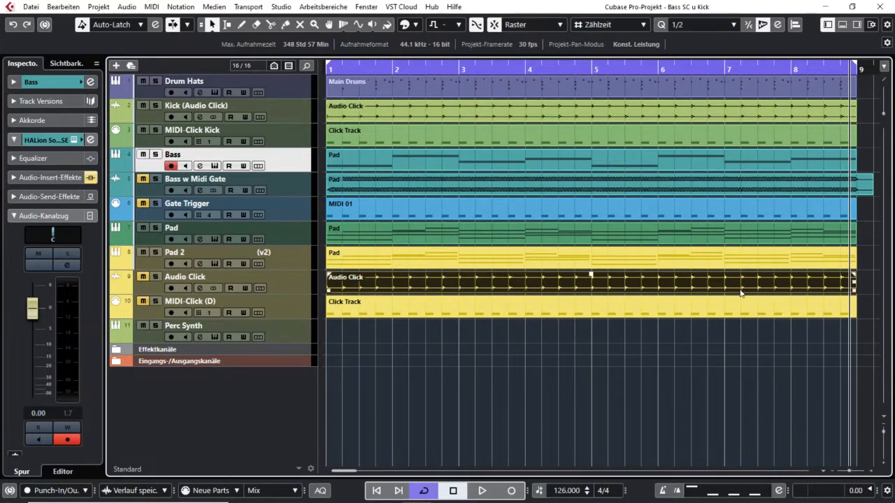
click(533, 312)
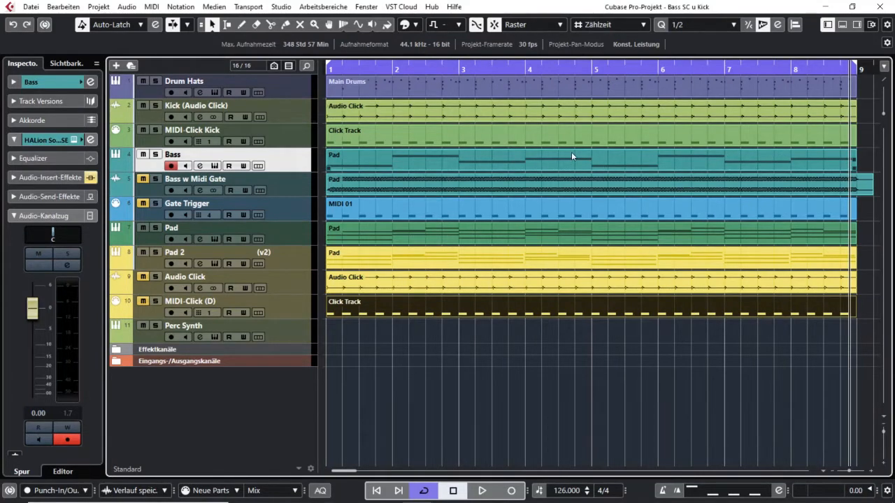
- Solo the Bass track and listen to a short passage of it
click(157, 155)
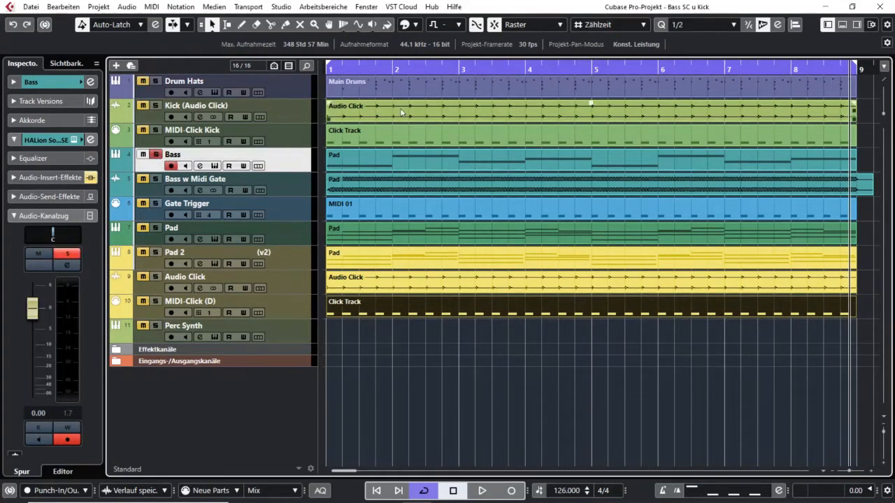
key(space)
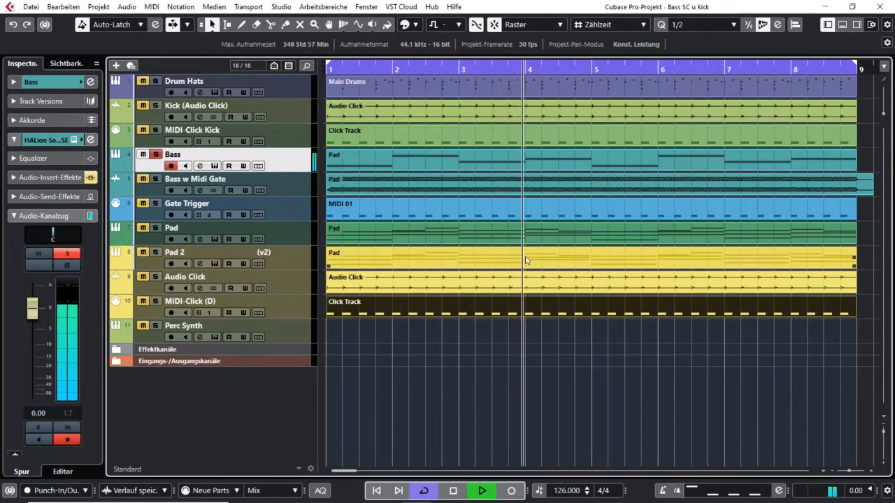
key(space)
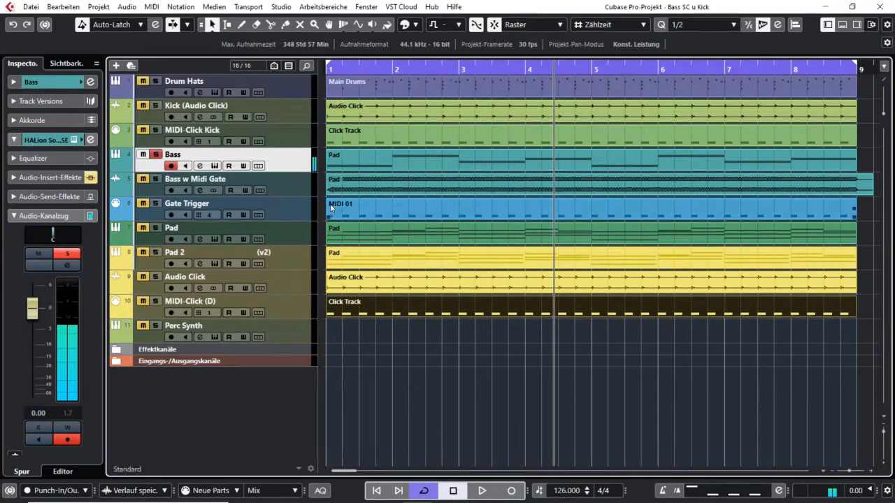
click(552, 170)
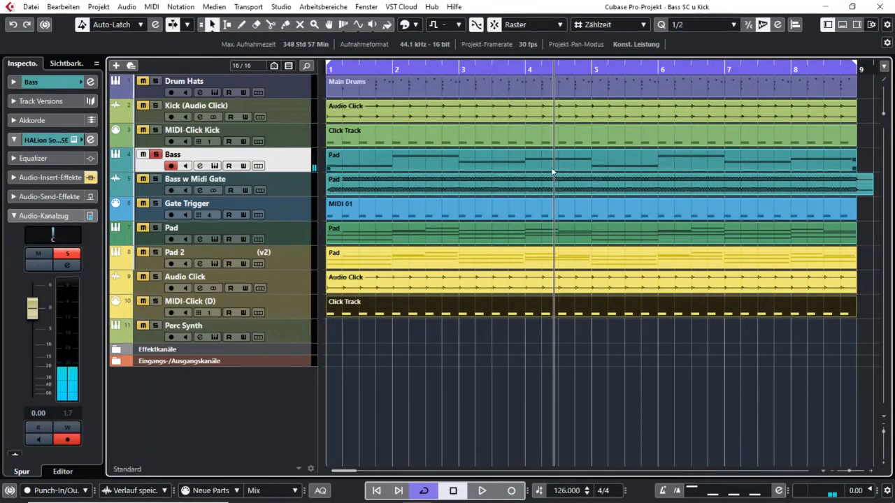
click(562, 182)
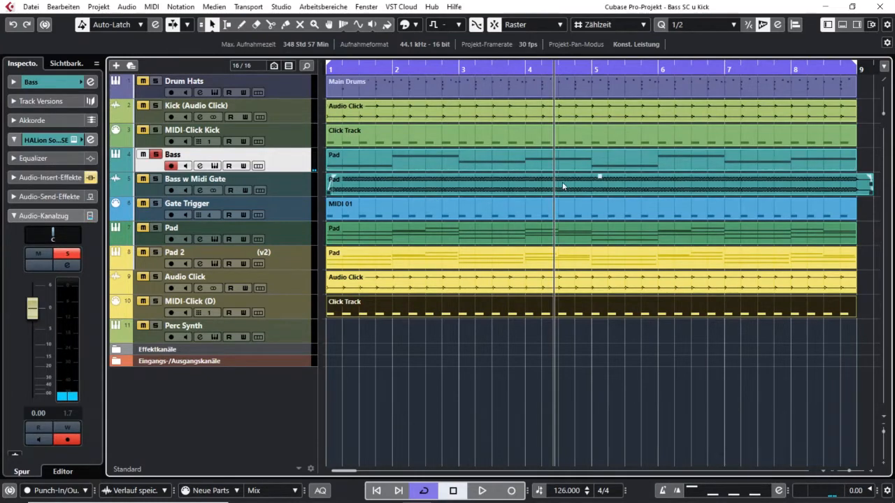
- Examine the Bass channel's compressor in its detailed editor while playing a passage of the soloed bass
click(200, 165)
drag(385, 78, 396, 78)
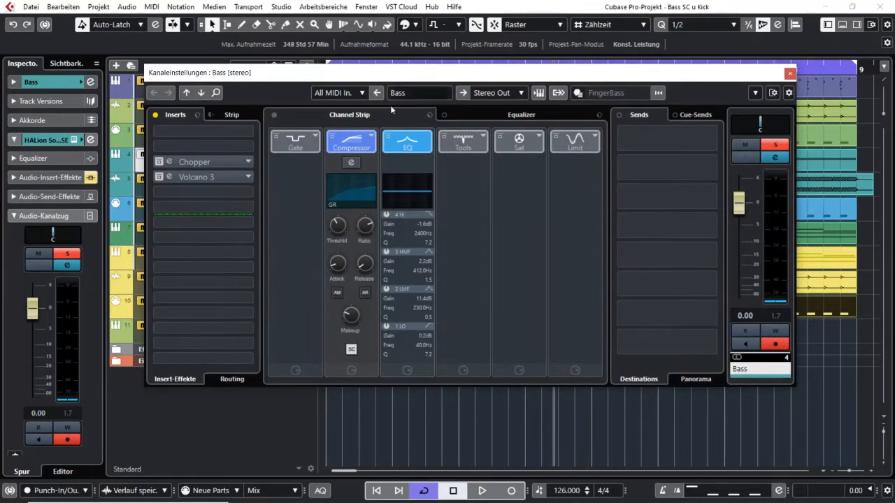
click(351, 163)
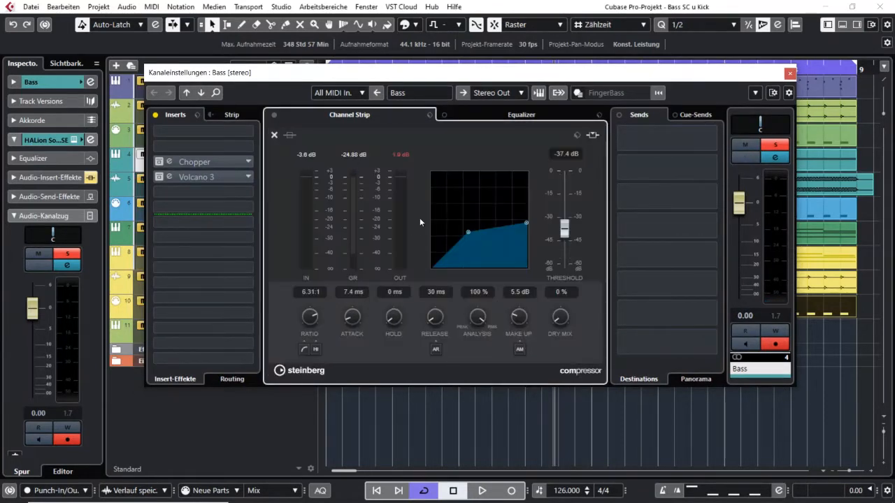
key(space)
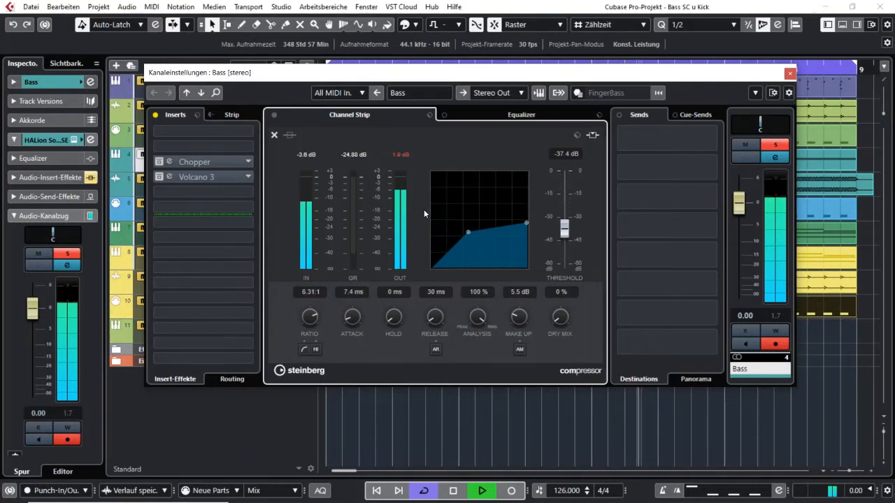
key(space)
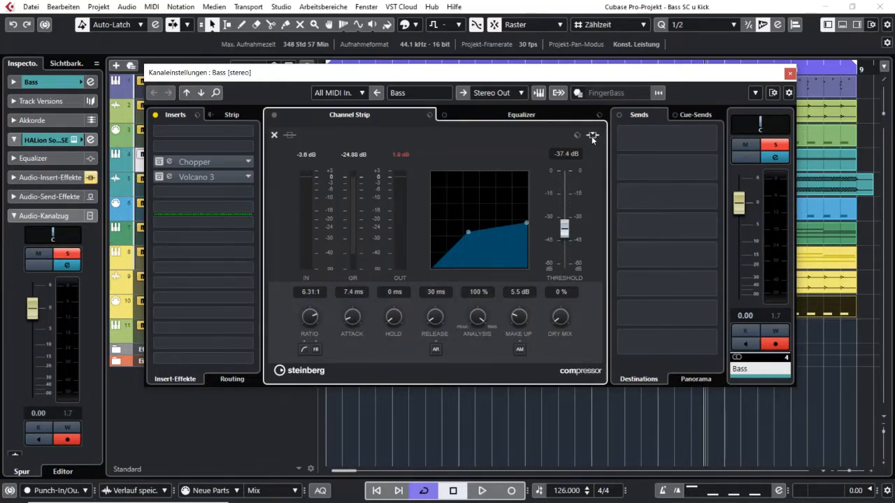
click(275, 135)
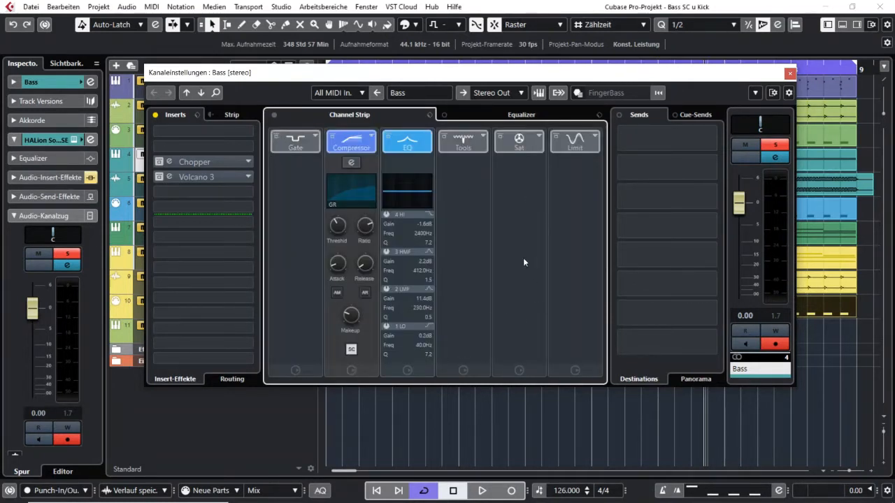
- Examine the Bass compressor's side-chain switch in the channel strip and detailed editor, and close the channel settings
click(352, 351)
click(365, 177)
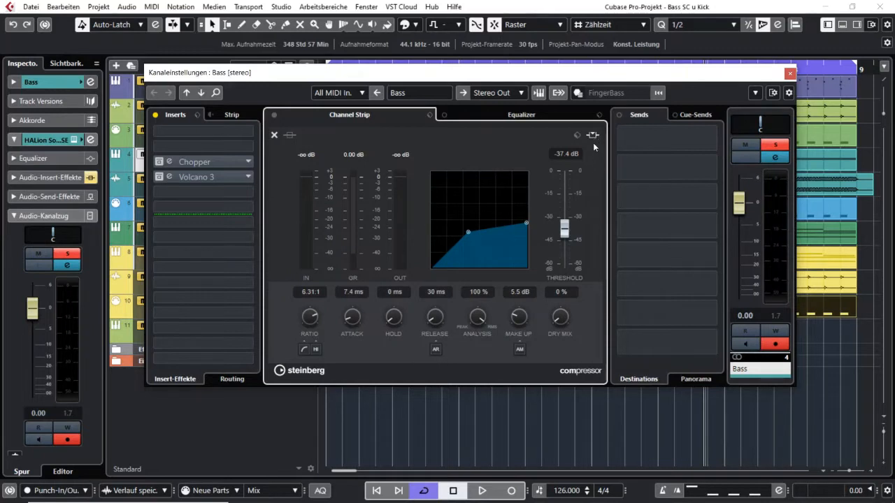
click(274, 134)
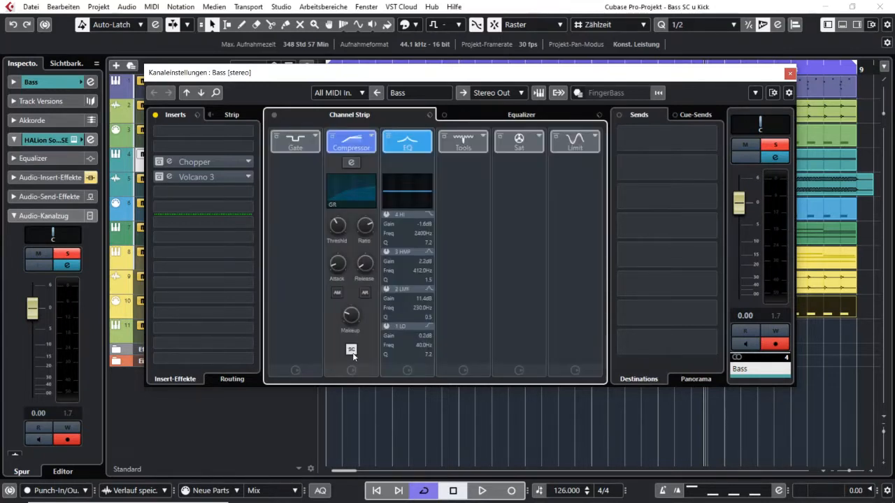
click(352, 161)
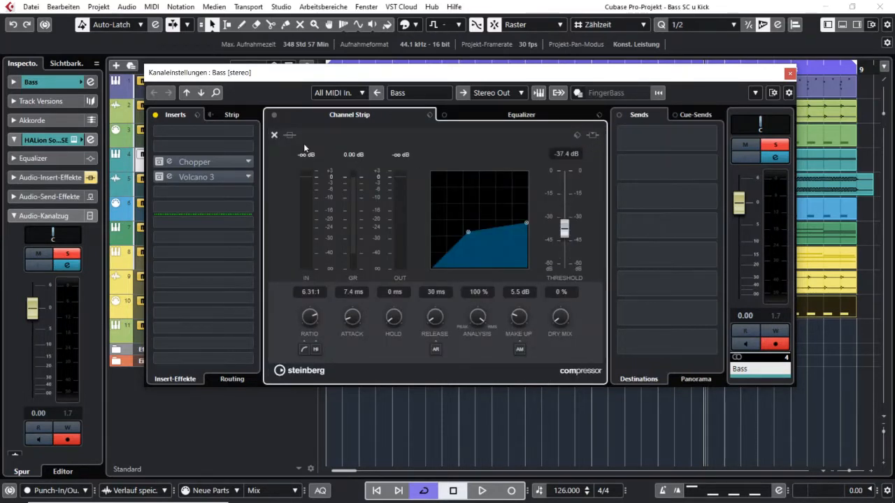
click(274, 135)
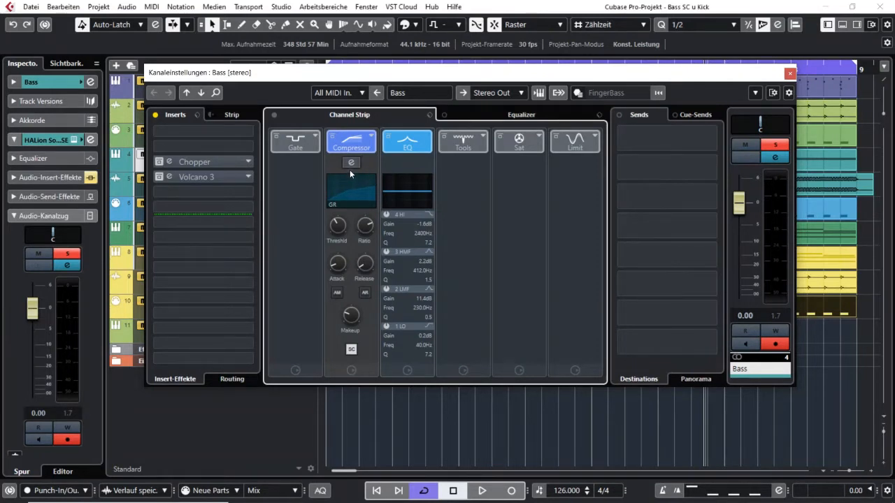
drag(741, 81, 746, 116)
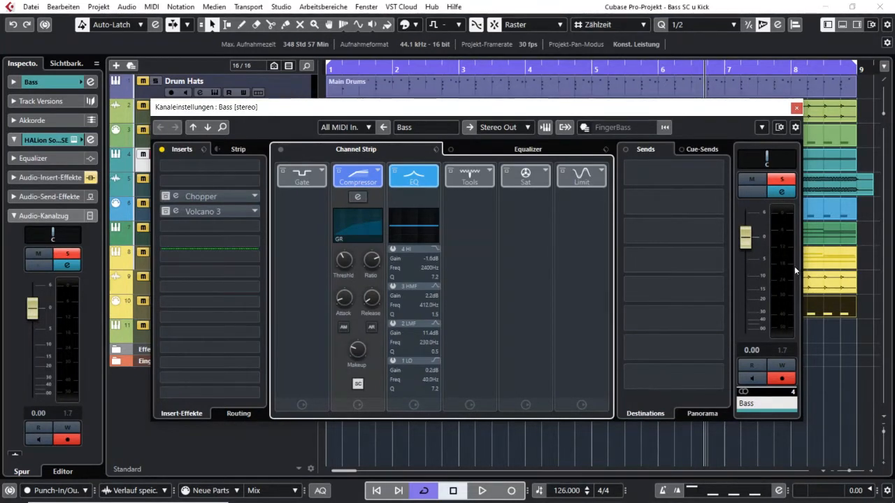
click(796, 108)
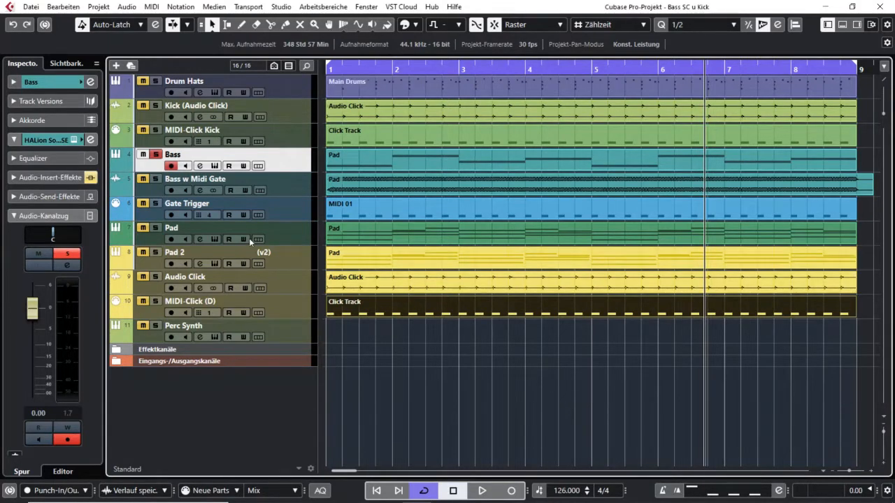
click(505, 216)
click(547, 165)
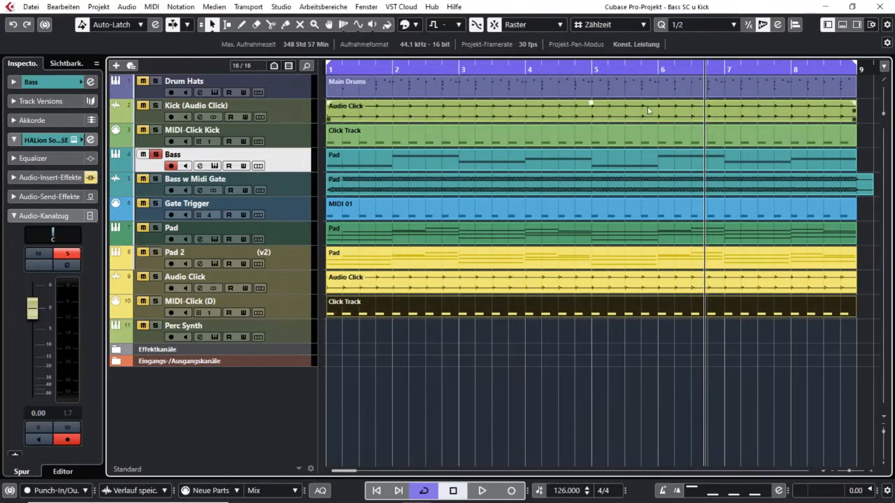
click(704, 133)
click(717, 156)
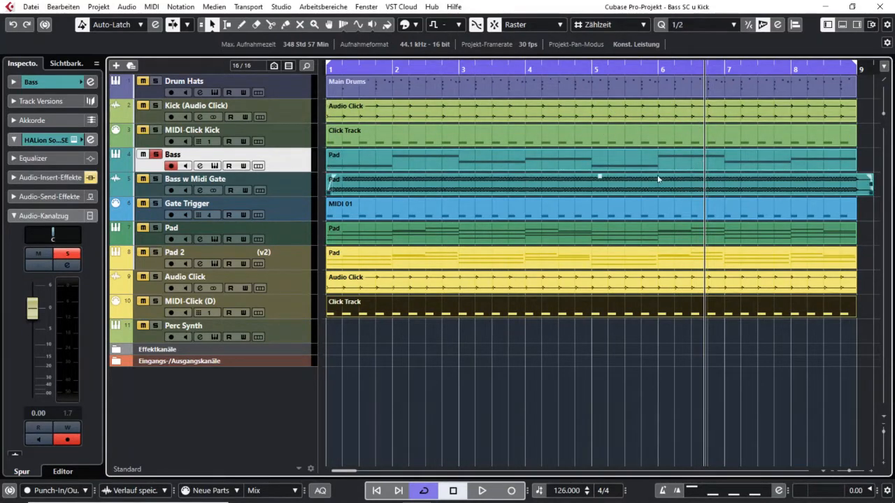
- Solo the Kick (Audio Click) and MIDI-Click Kick tracks, and play a passage before returning to the project start
click(305, 112)
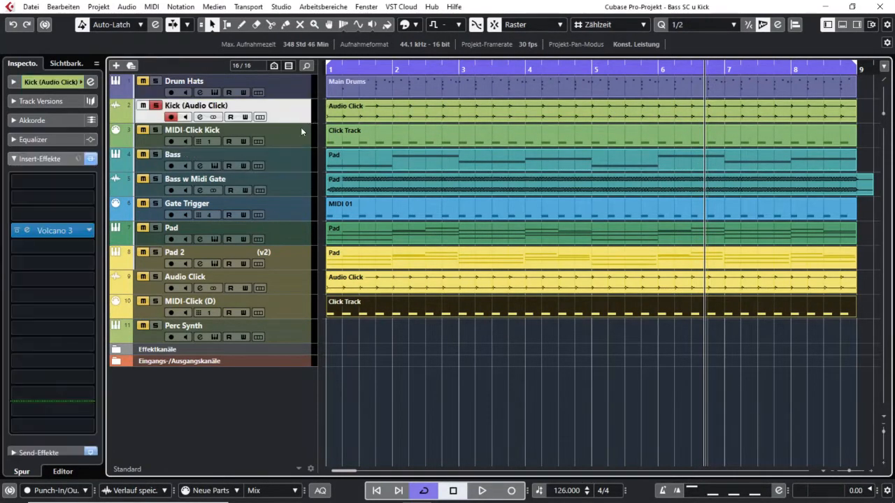
click(154, 131)
key(space)
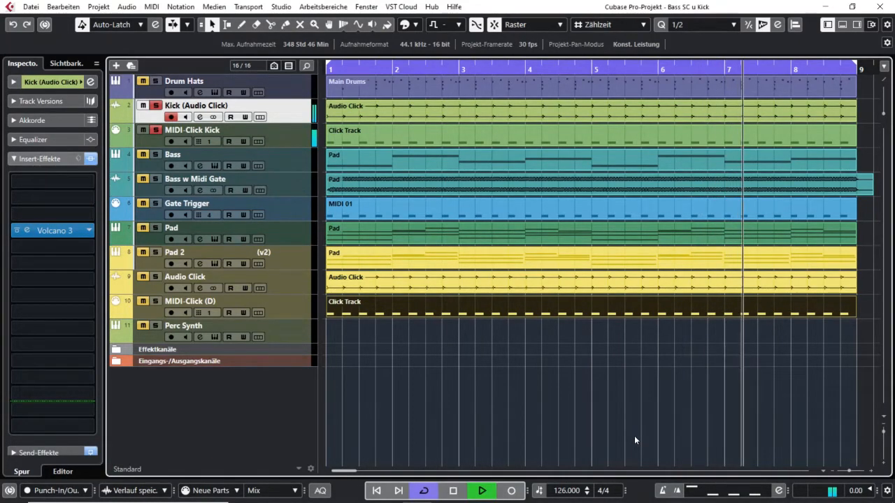
key(space)
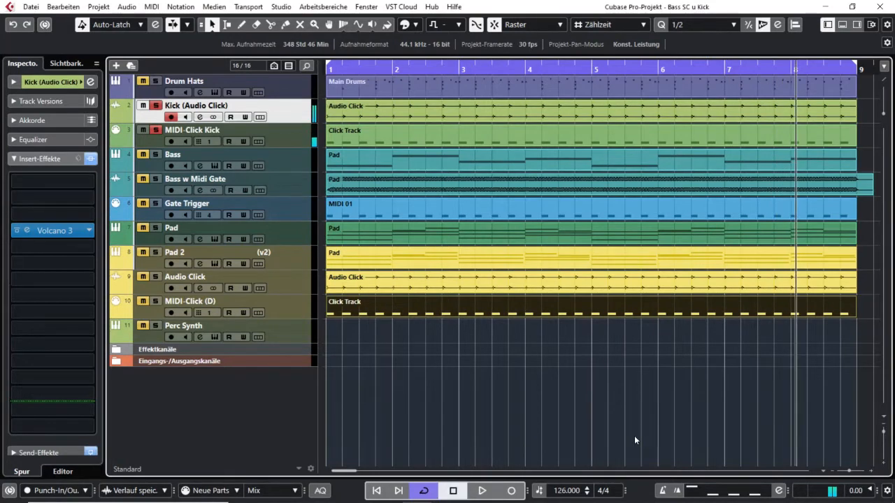
key(Home)
- Bypass the Volcano 3 insert on the Kick (Audio Click) track and listen to the kick from the project start
click(538, 118)
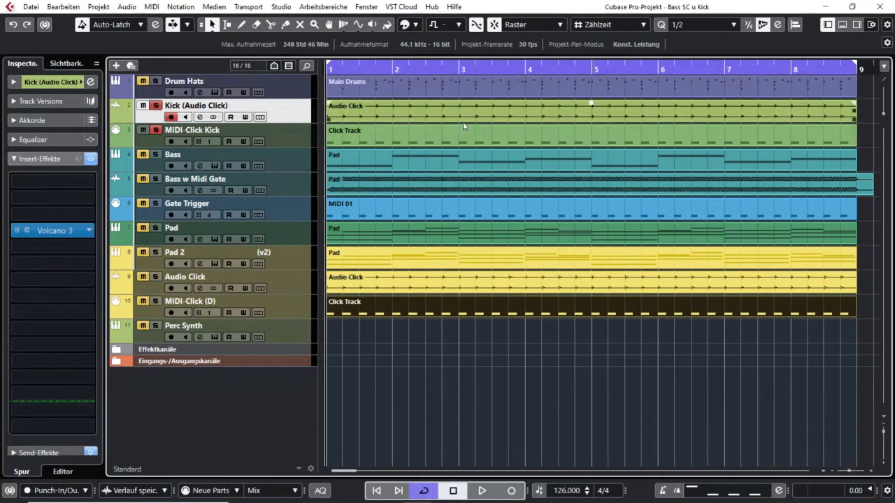
click(16, 230)
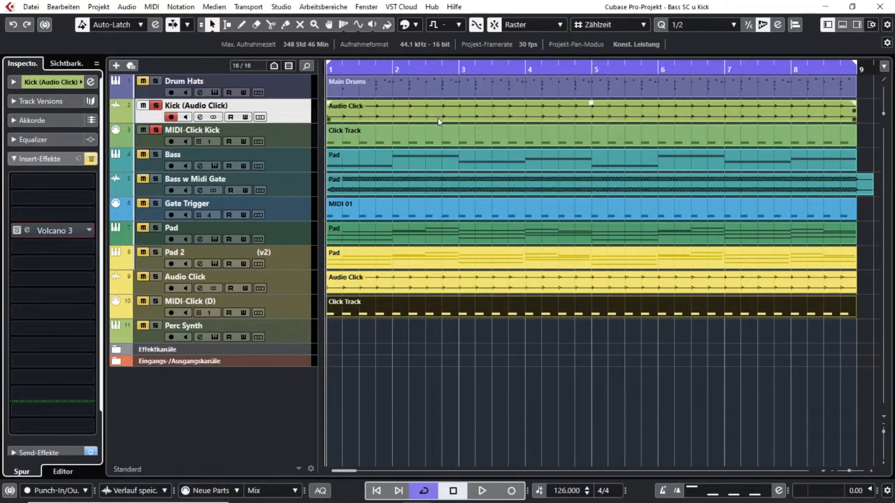
key(space)
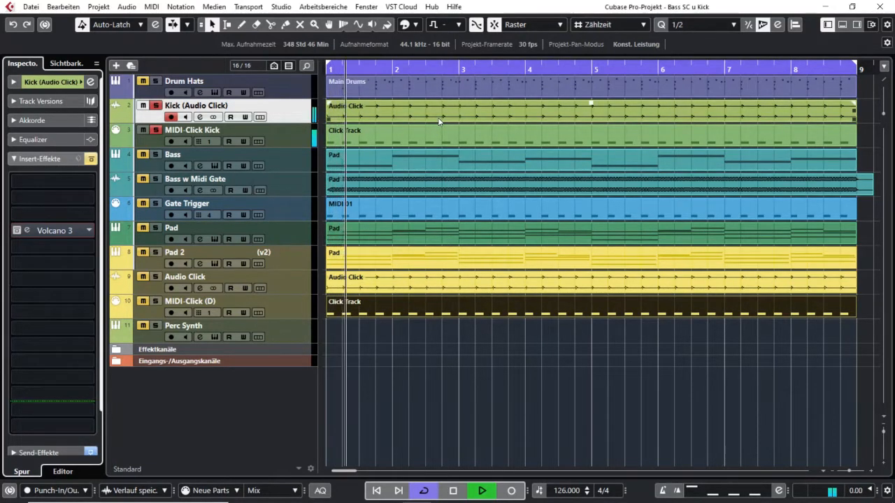
key(space)
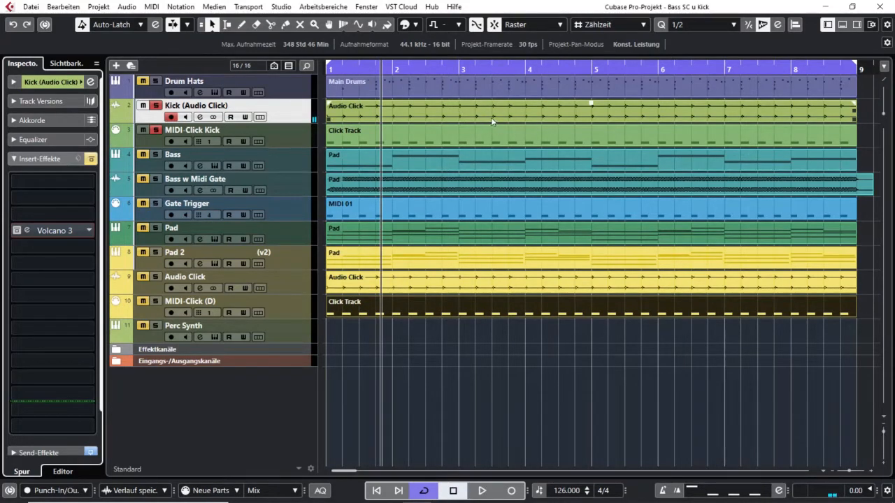
key(space)
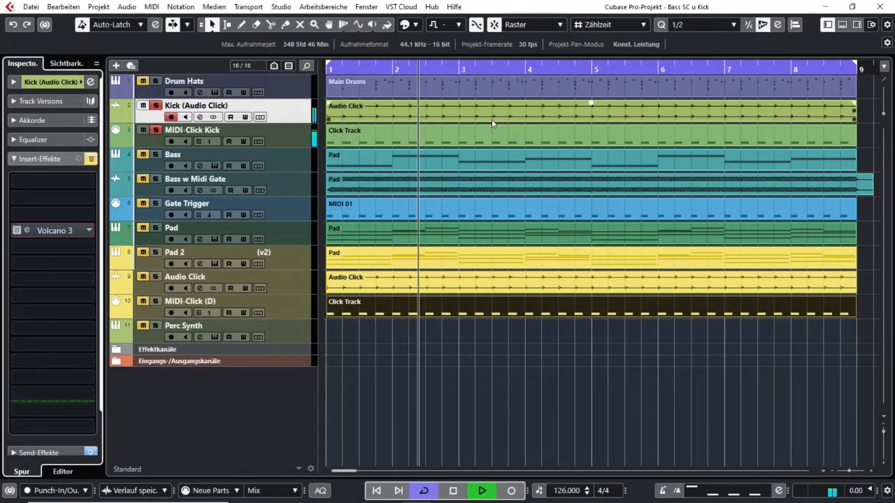
- Re-enable the Volcano 3 insert on the Kick (Audio Click) track and listen to a short passage of the kick
key(space)
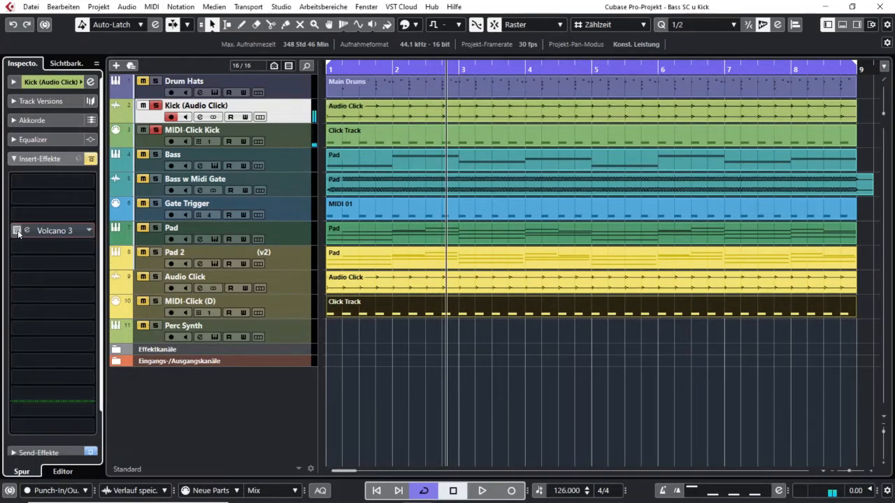
click(57, 232)
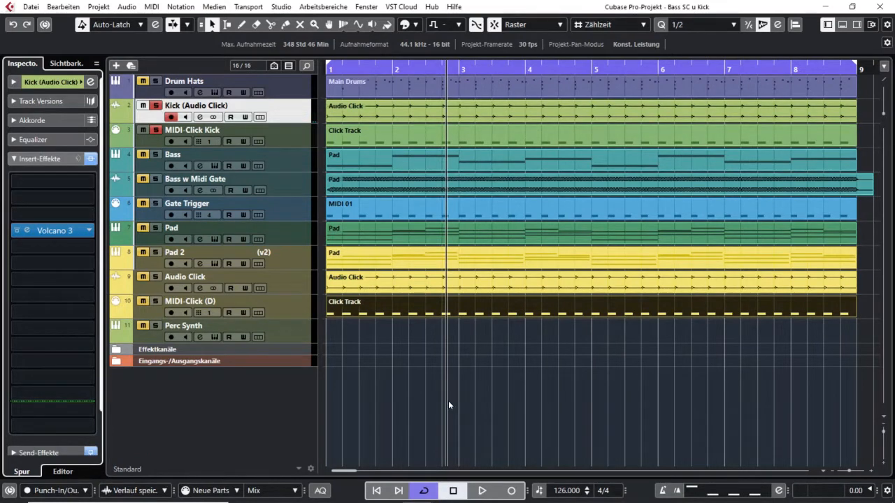
key(space)
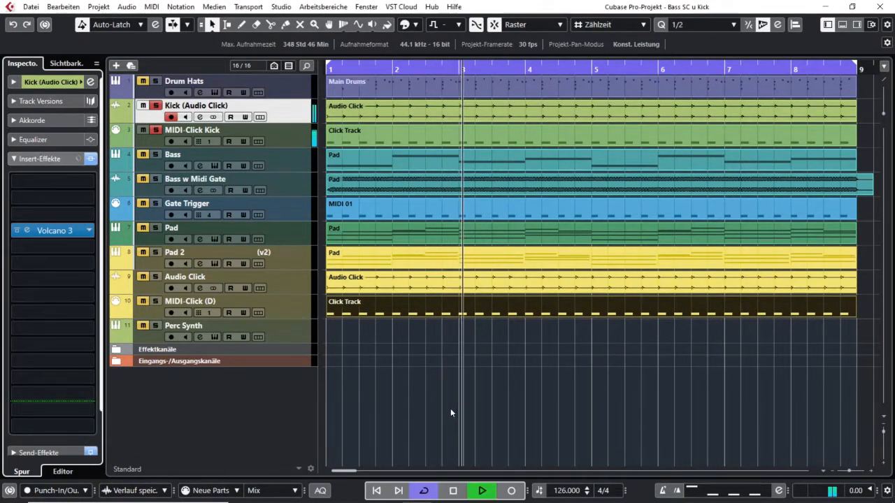
key(space)
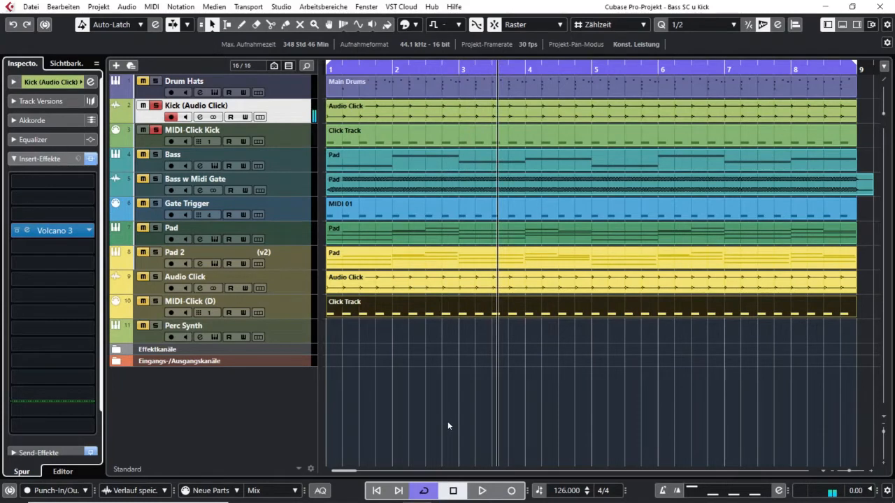
click(490, 424)
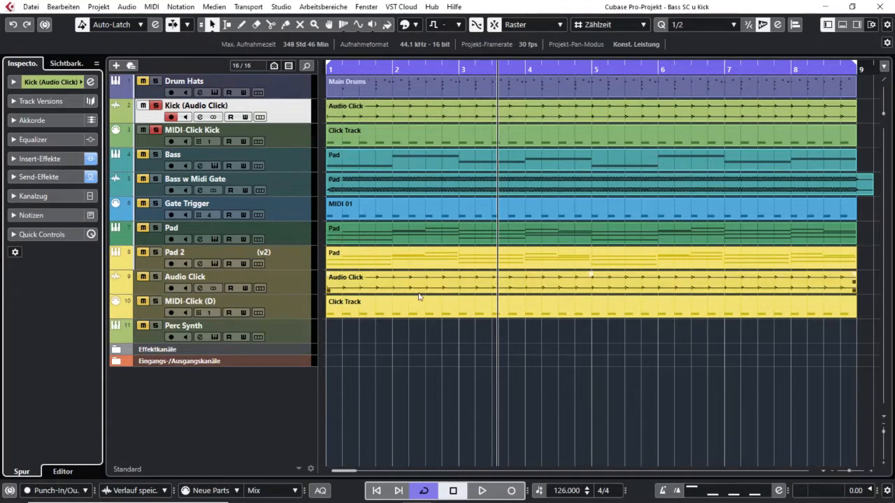
- Examine the side-chain destinations offered in the output routing of the Kick (Audio Click) track
click(414, 193)
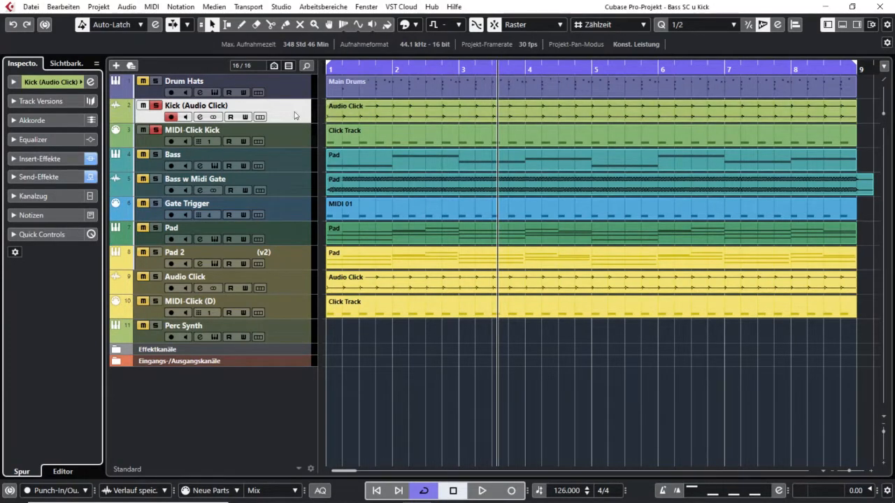
click(16, 83)
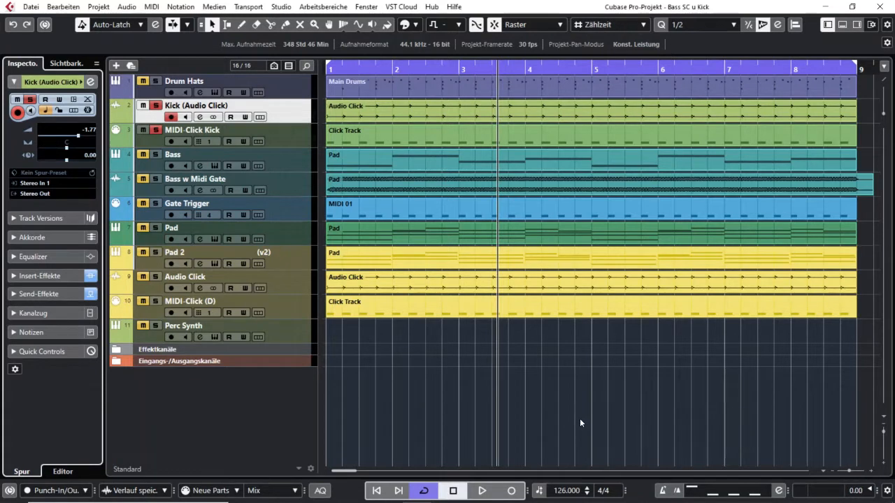
click(38, 194)
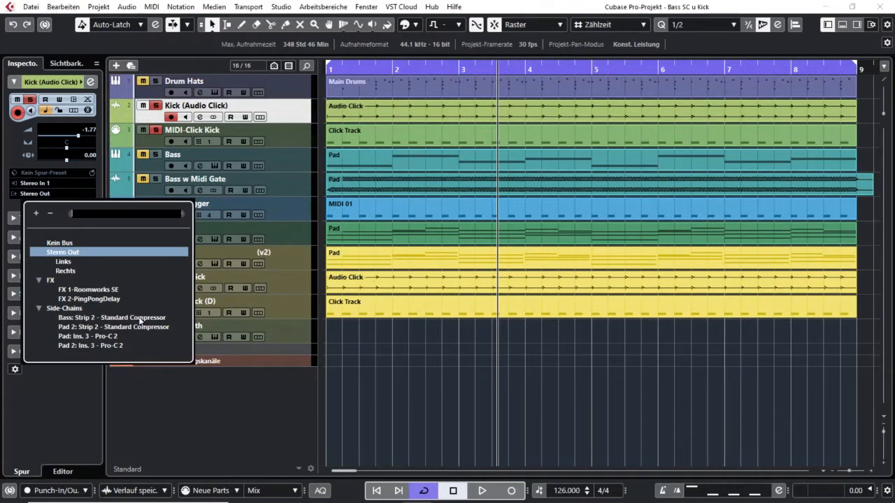
click(446, 393)
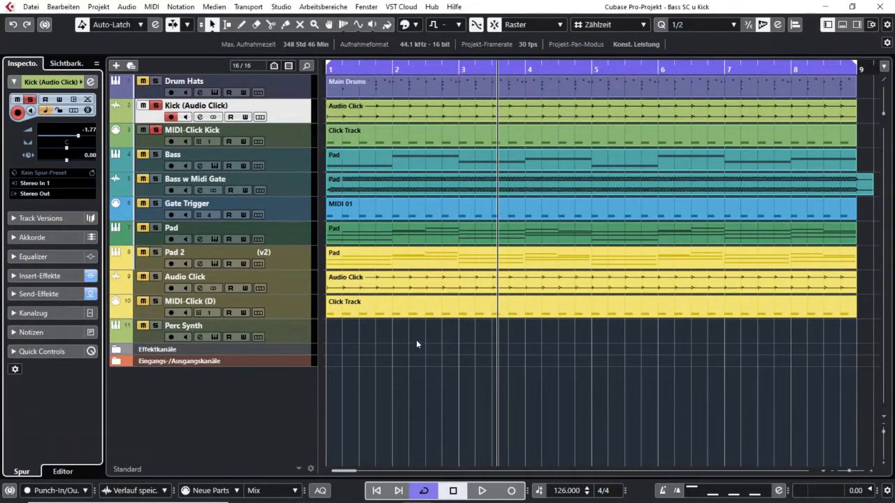
- Review the Kick (Audio Click) channel's side-chain sends, set the send to the Bass Standard Compressor to -12.1 dB, and close the channel settings
click(200, 117)
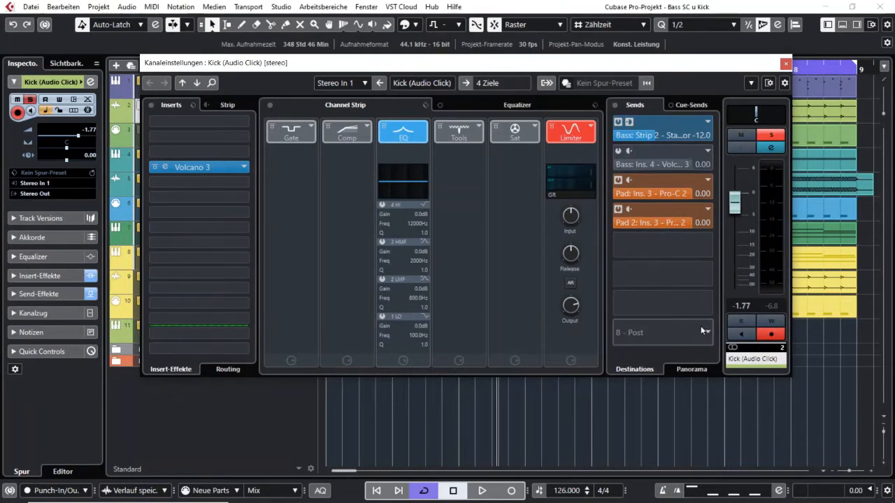
click(708, 246)
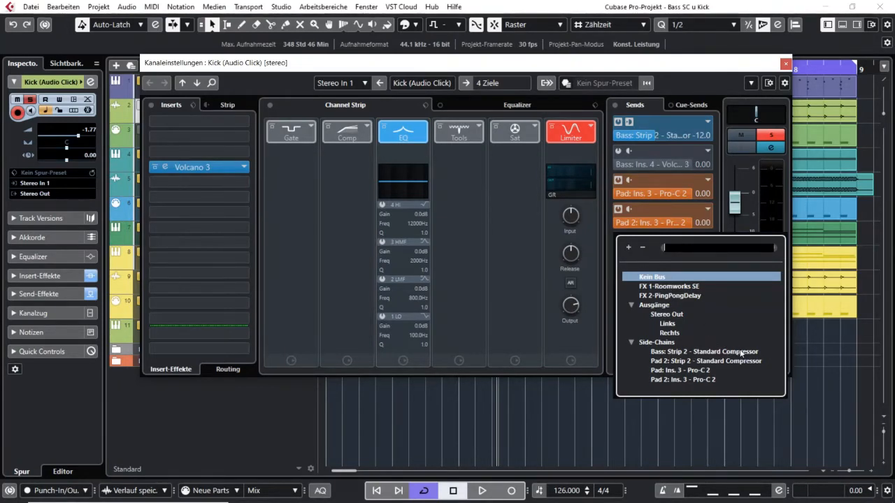
click(692, 70)
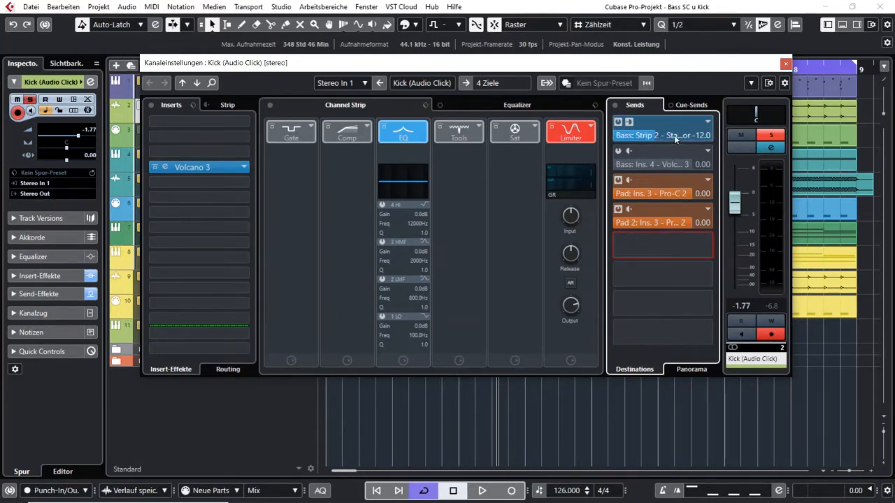
mouse_move(652, 136)
mouse_down()
mouse_move(668, 134)
mouse_move(660, 135)
mouse_up()
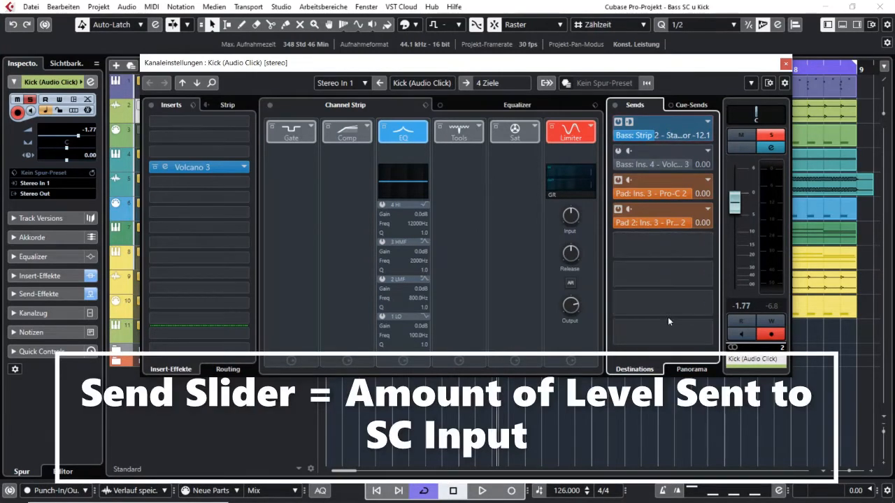
click(785, 63)
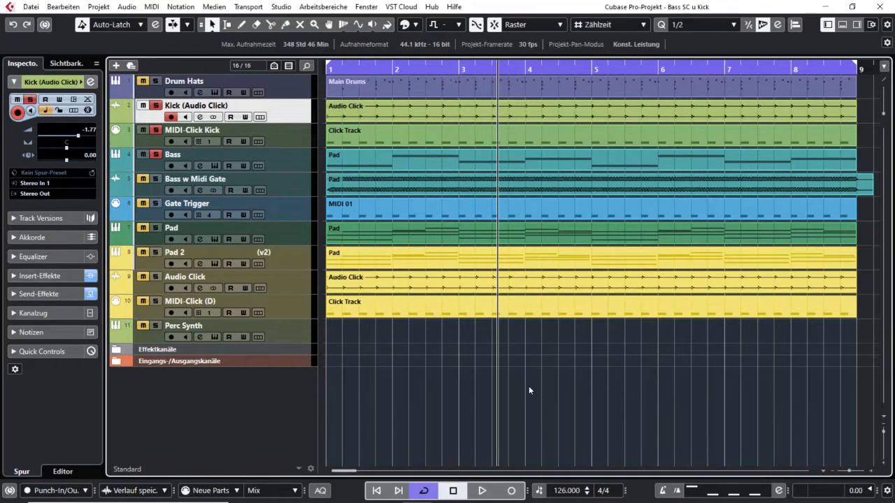
- Play a passage with the kick tracks and Bass soloed, and show the Bass channel's compressor in its detailed editor
key(space)
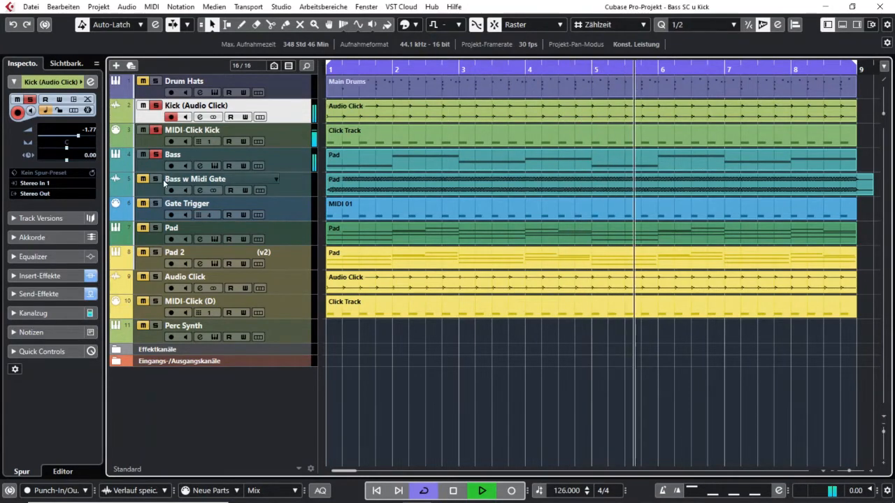
key(space)
click(199, 166)
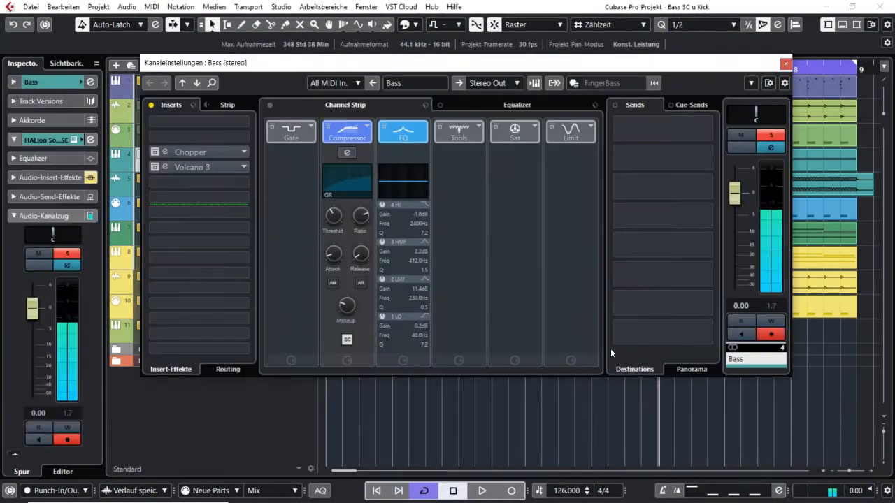
click(355, 158)
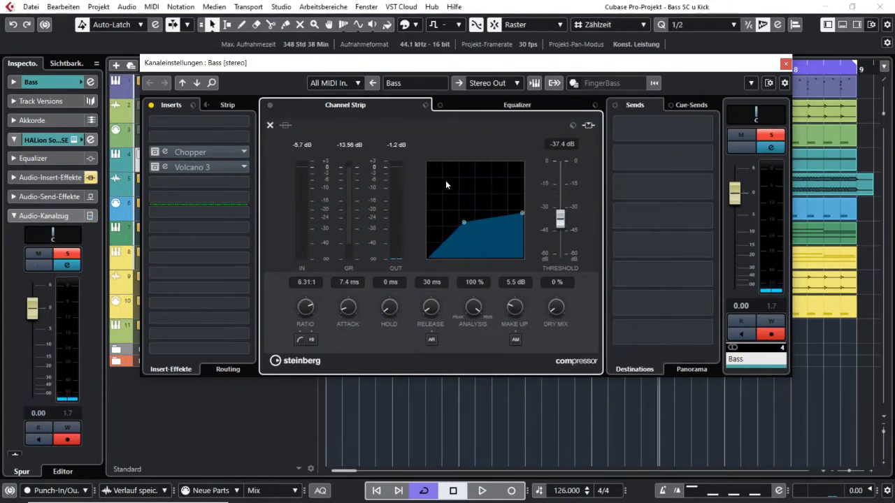
- Observe the Bass compressor's input, gain reduction and output meters during playback, and review the channel strip before closing the channel settings
key(space)
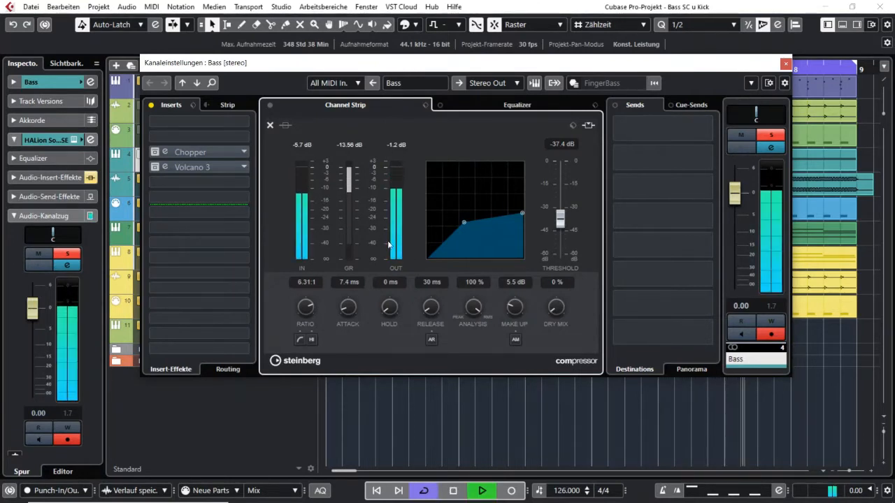
key(space)
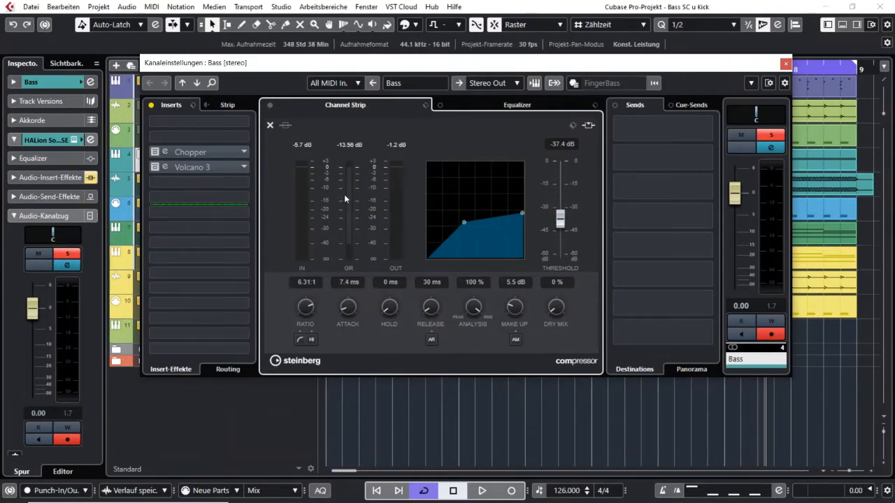
key(space)
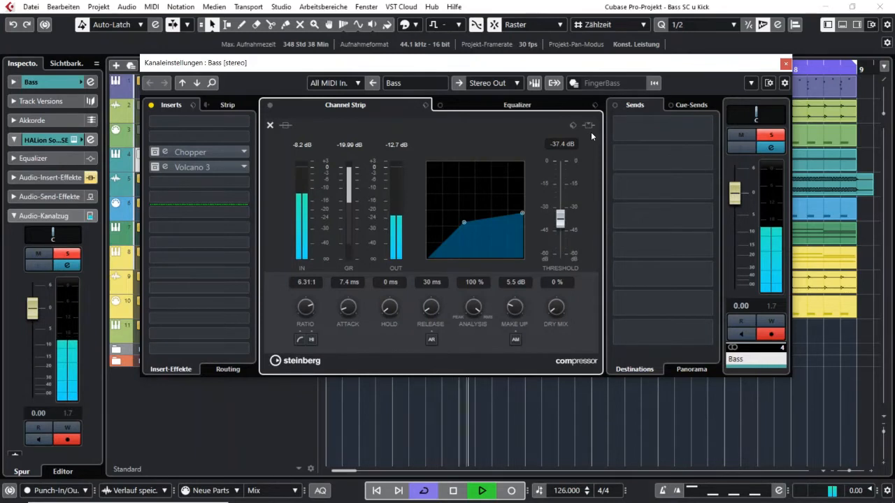
key(space)
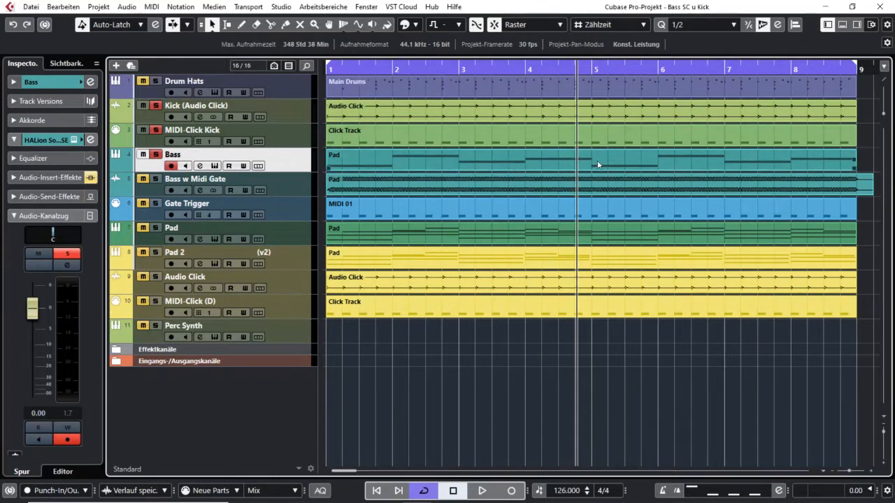
click(199, 166)
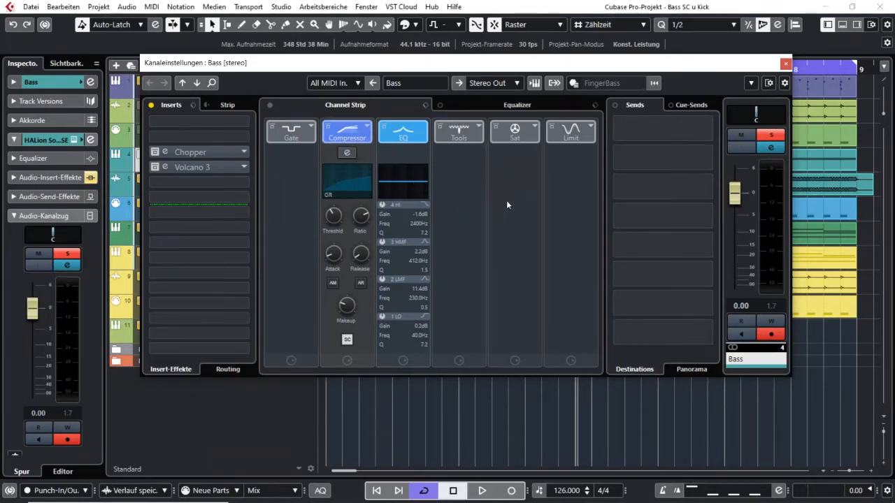
click(785, 63)
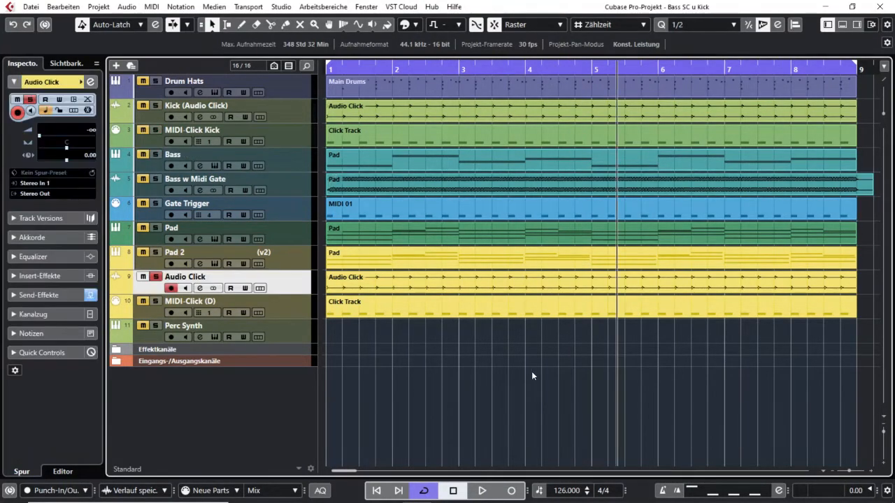
- Examine the signature track commands for rendering MIDI and audio clicks between the locators, and select the Click Track part on MIDI-Click (D)
click(99, 7)
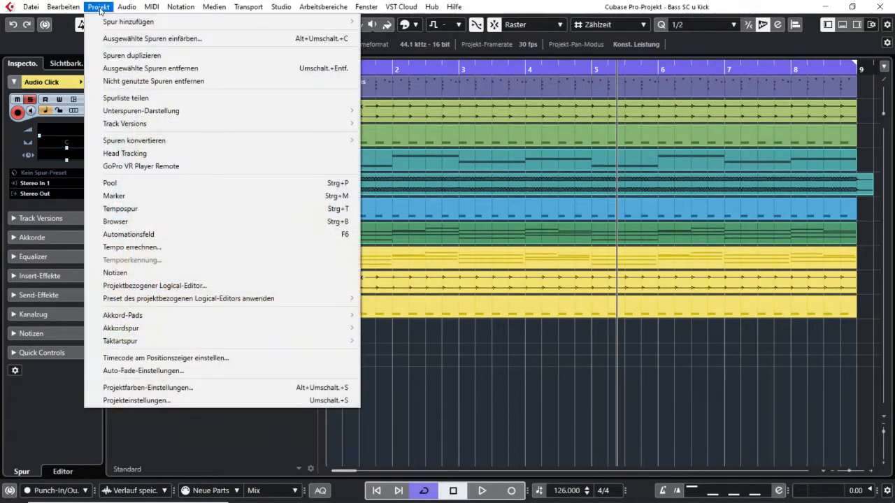
mouse_move(147, 342)
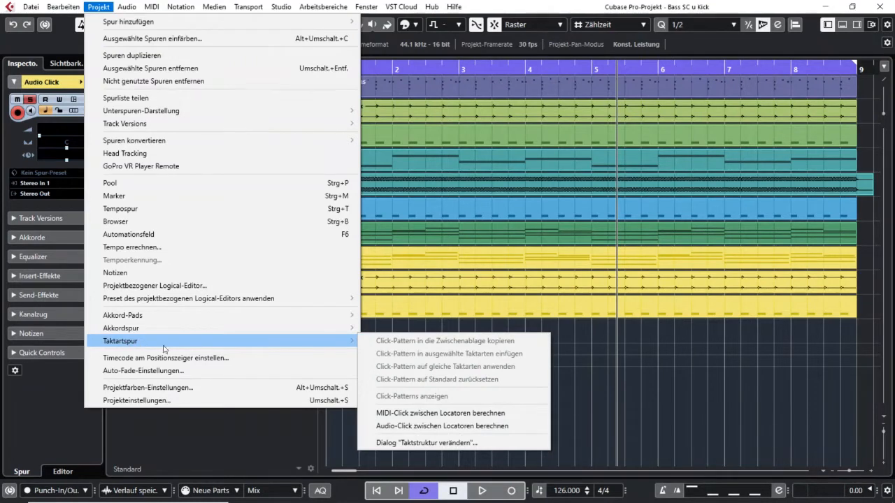
mouse_move(352, 345)
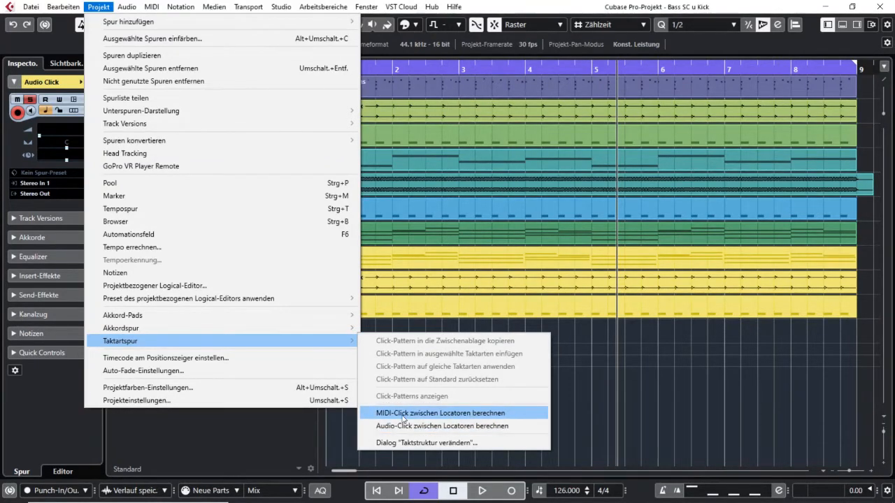
click(722, 398)
click(624, 315)
click(627, 286)
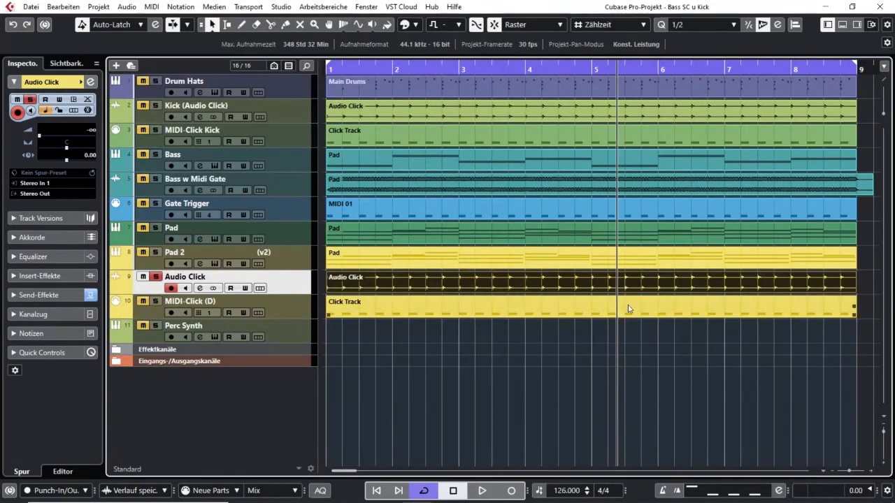
click(630, 311)
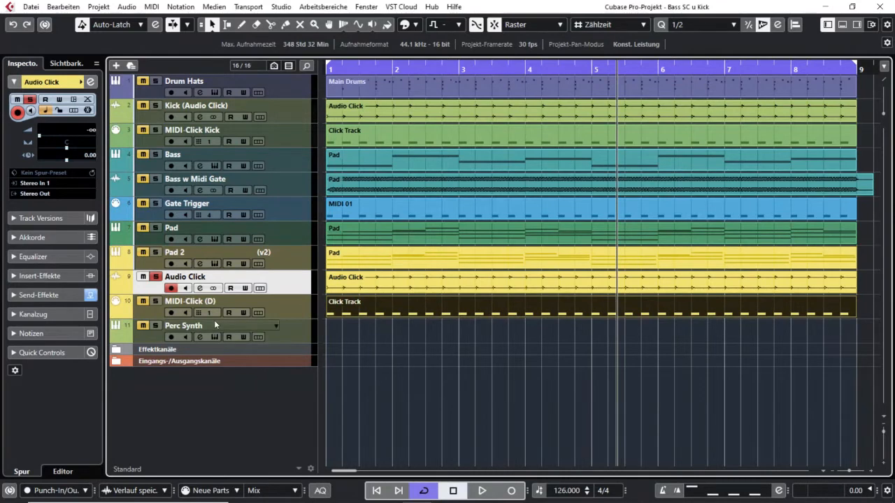
- Raise the Audio Click channel's volume to -1.29 dB, play a short passage, and close its channel settings
click(199, 288)
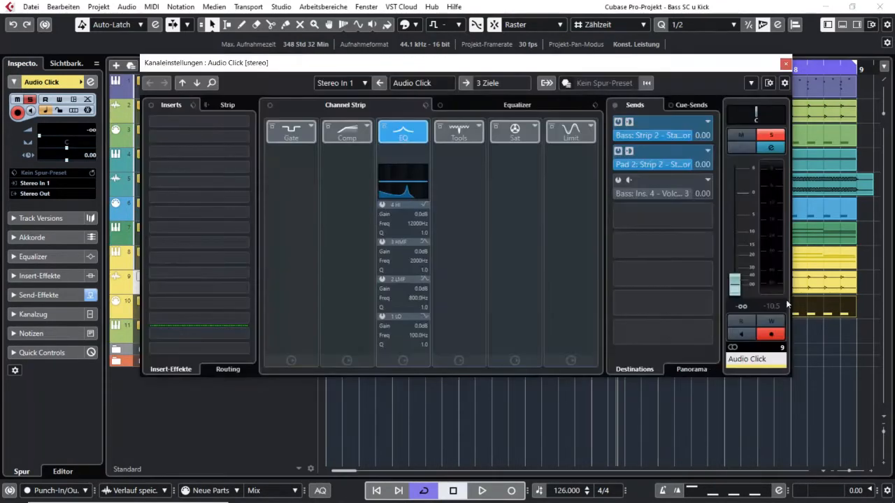
drag(734, 288, 729, 219)
key(space)
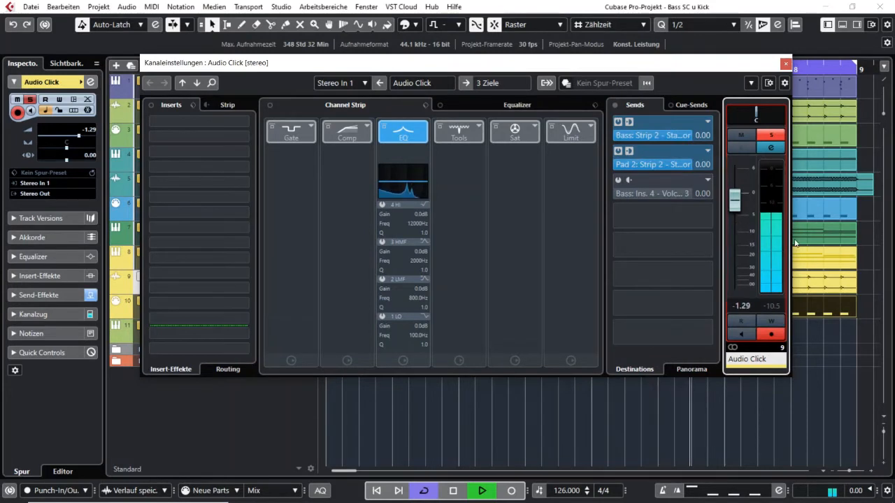
key(space)
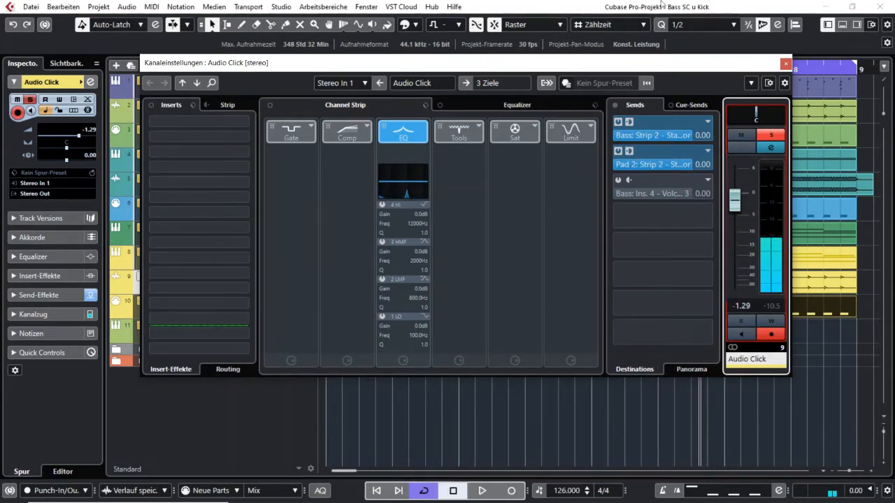
click(786, 63)
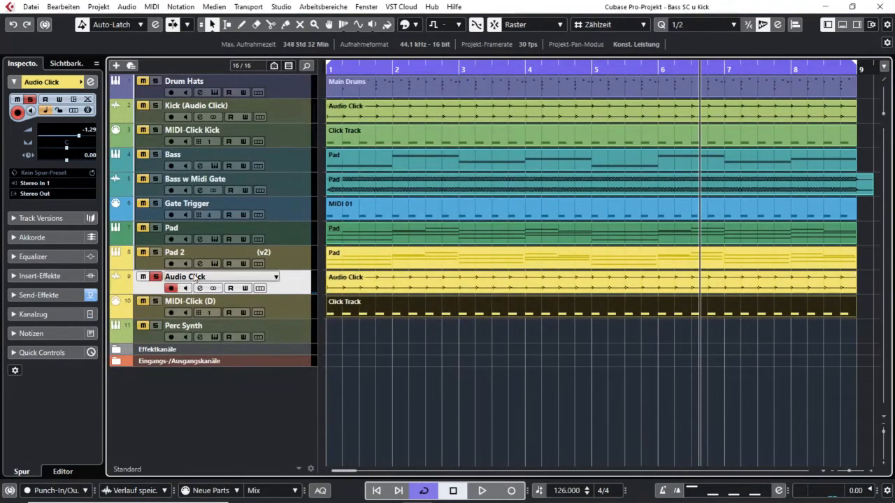
- Switch to the MIDI-Click (D) track and listen to a short passage of it in solo
click(275, 313)
key(space)
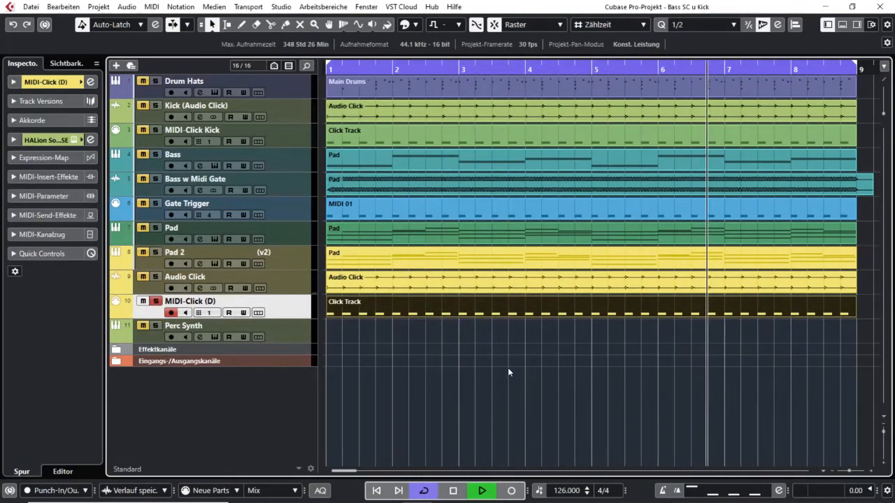
key(space)
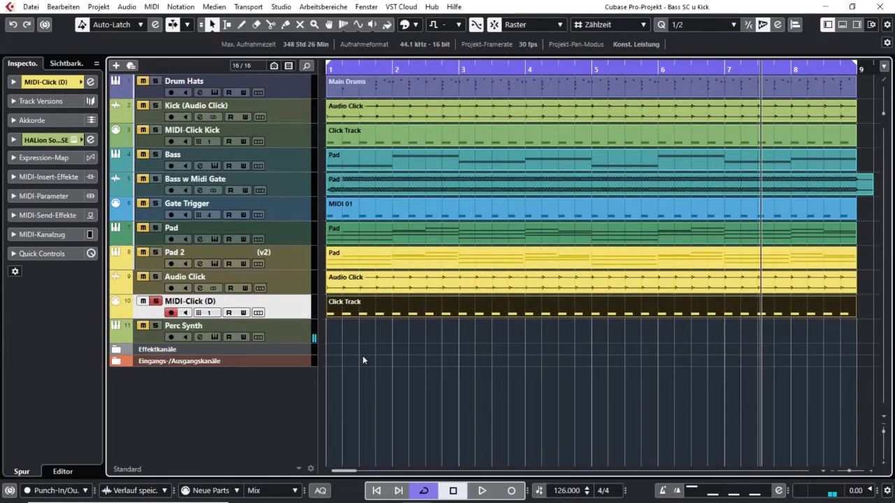
- Open the Click Track part of MIDI-Click (D) in the Key Editor
click(785, 315)
click(729, 346)
key(ctrl+e)
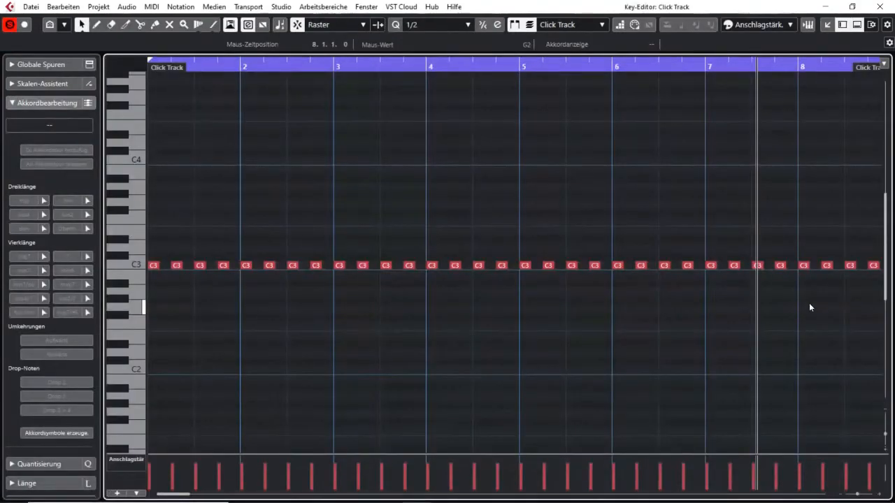
- Review the full length of the Click Track part, close the Key Editor, and select the Perc Synth track
key(g)
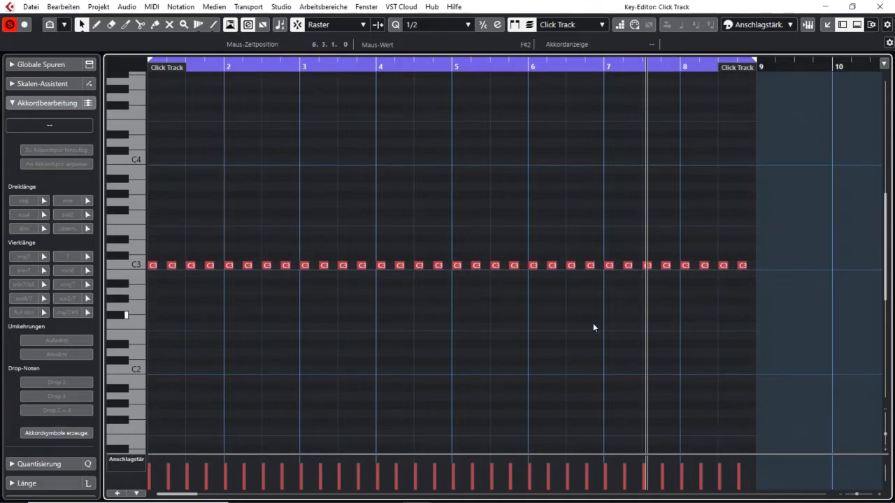
click(877, 9)
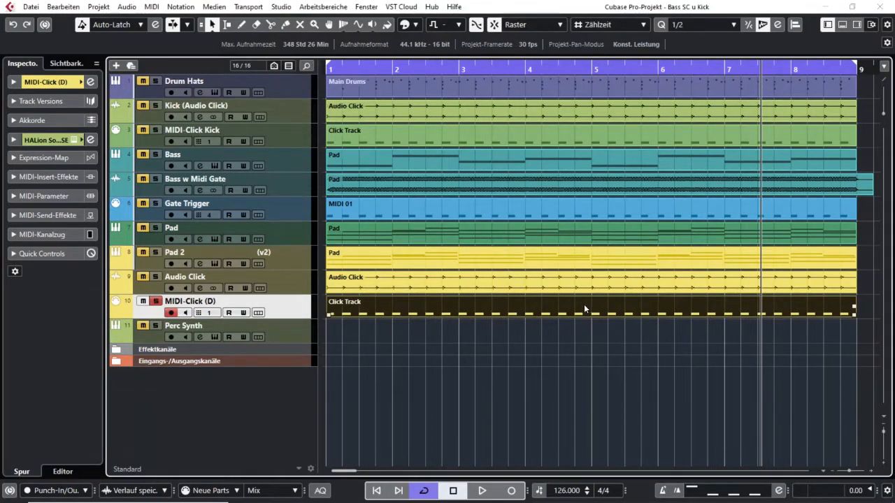
click(283, 334)
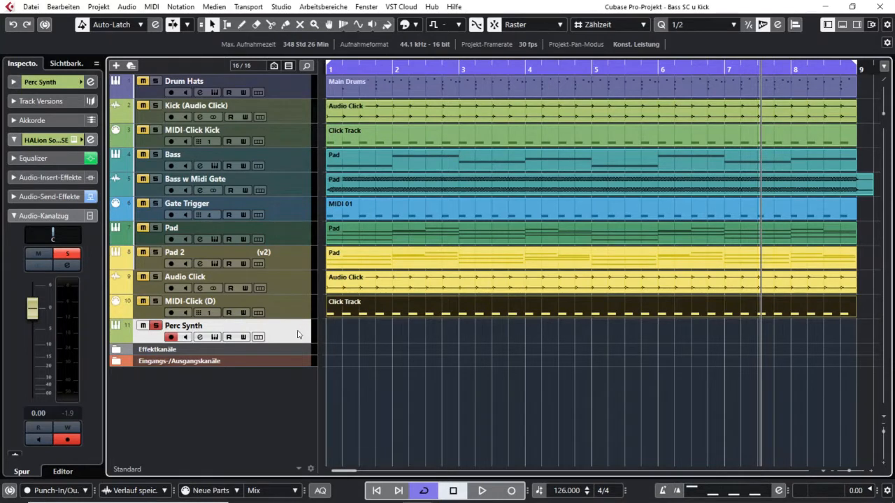
- Reopen the Click Track part of MIDI-Click (D) in the Key Editor and set the quantize value to 1/8
click(537, 252)
click(291, 311)
double_click(420, 312)
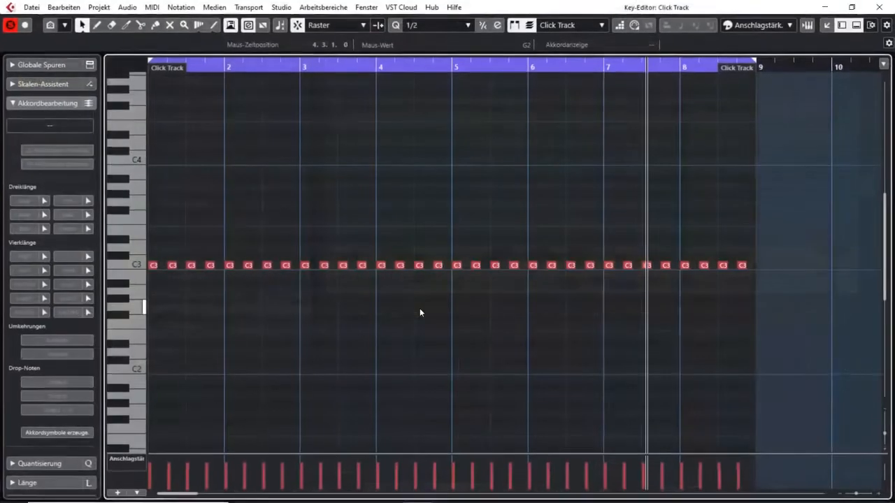
click(413, 27)
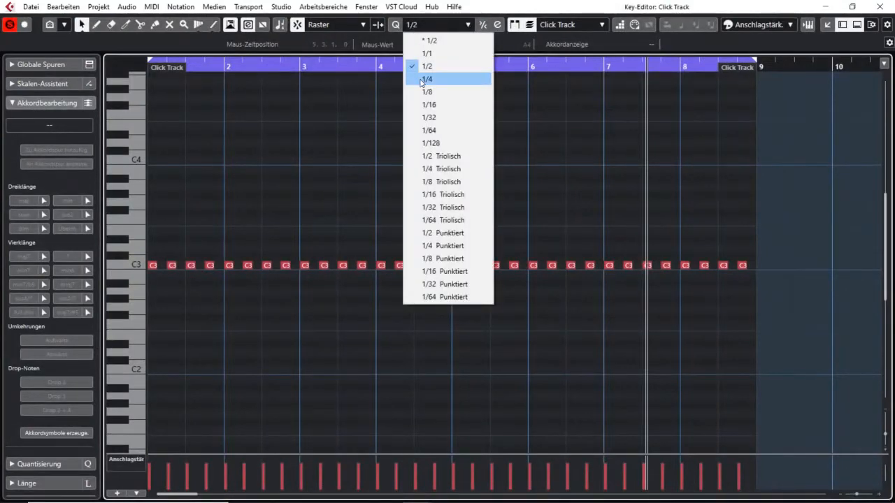
click(424, 92)
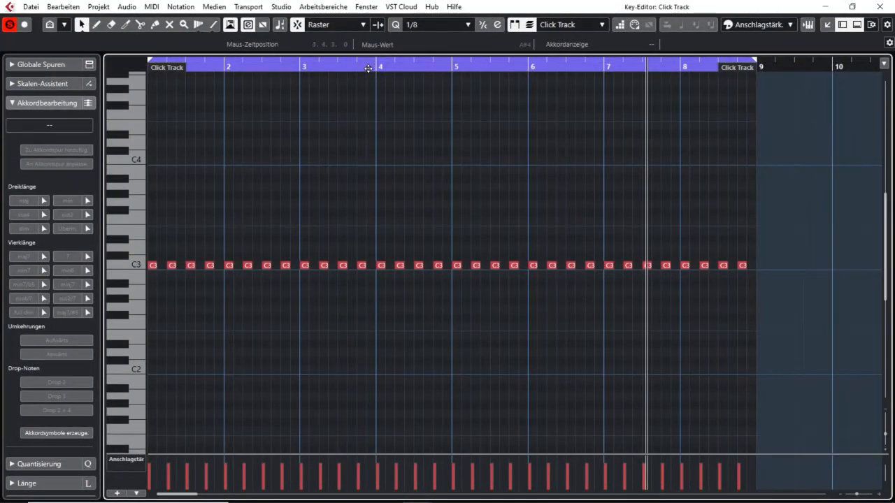
- Shift the second, third and fourth C3 notes of bar 4 one eighth note later each
drag(368, 68, 367, 80)
click(445, 269)
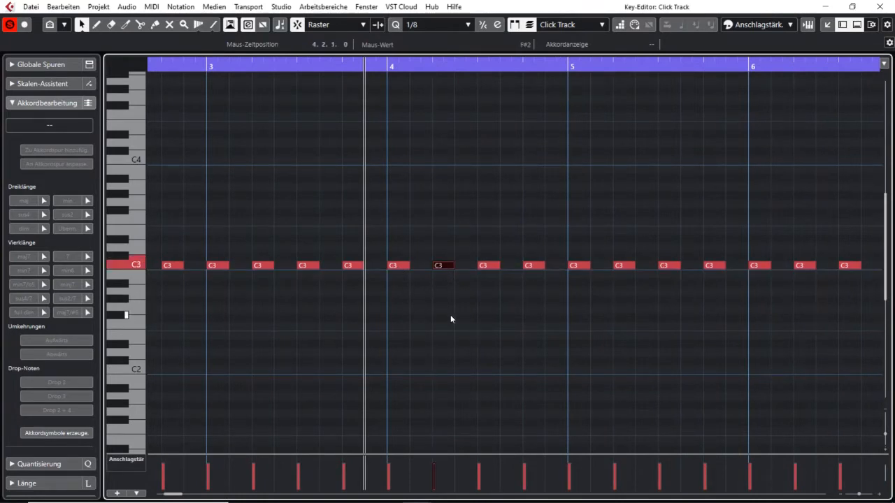
key(ctrl+Right)
key(Right)
key(ctrl+Right)
key(Right)
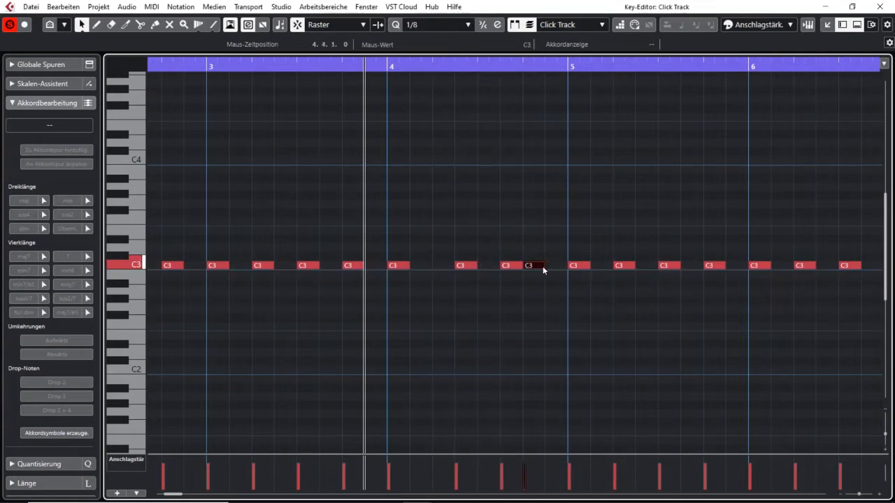
key(ctrl+Right)
- Play the shifted click pattern, review the notes through to the end of the part, and close the Key Editor
key(space)
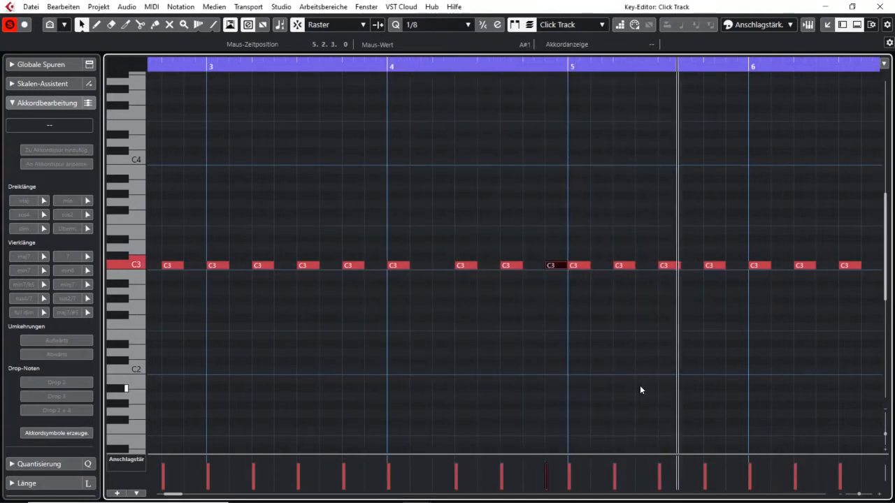
key(space)
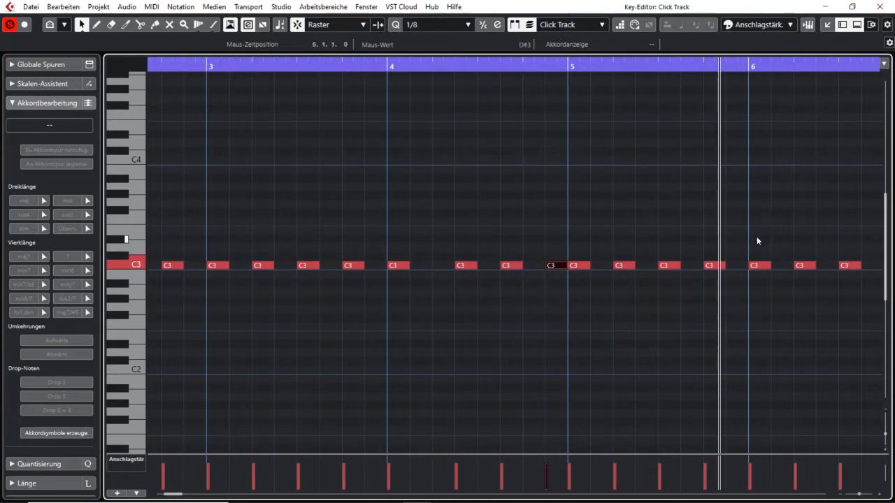
scroll(699, 234, right, 3)
scroll(665, 233, down, 1)
scroll(666, 235, down, 1)
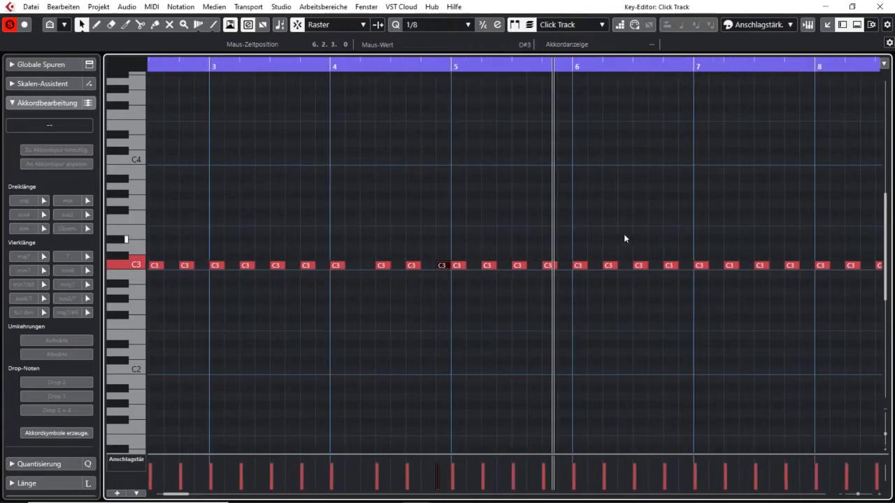
scroll(623, 233, right, 4)
drag(357, 250, 459, 267)
click(534, 370)
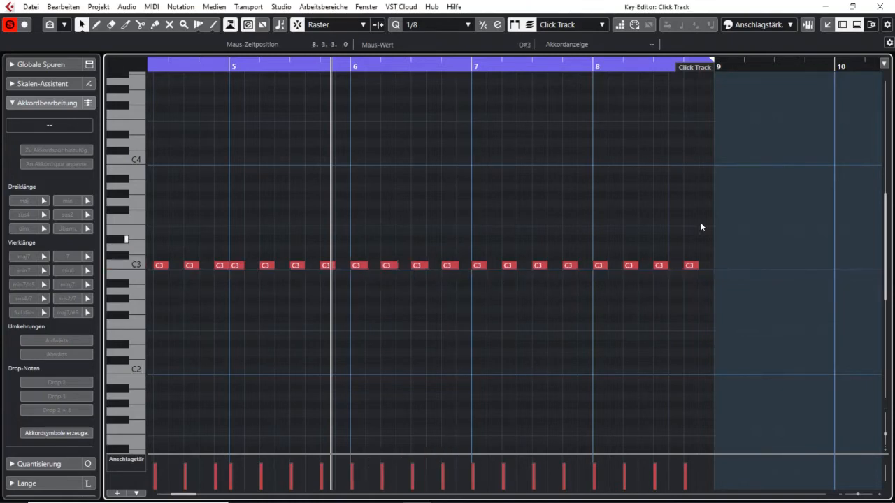
click(879, 6)
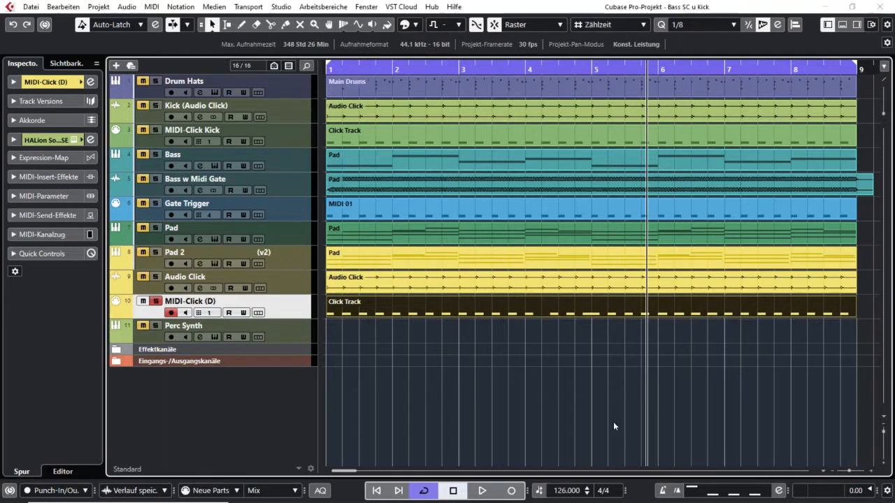
- Turn off solo on MIDI-Click (D), mute the track, and select the Audio Click event
click(155, 301)
click(143, 301)
click(556, 285)
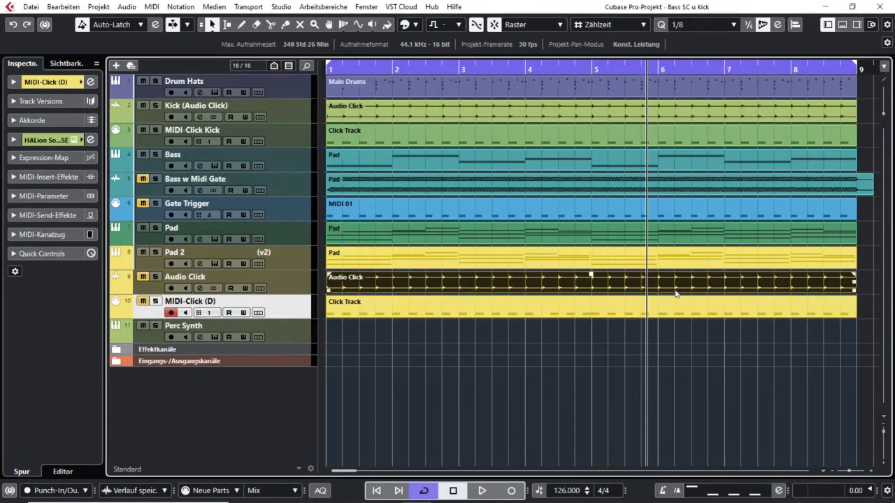
- Solo the MIDI-Click Kick and Kick (Audio Click) tracks and listen to a short passage of both
click(155, 130)
click(155, 106)
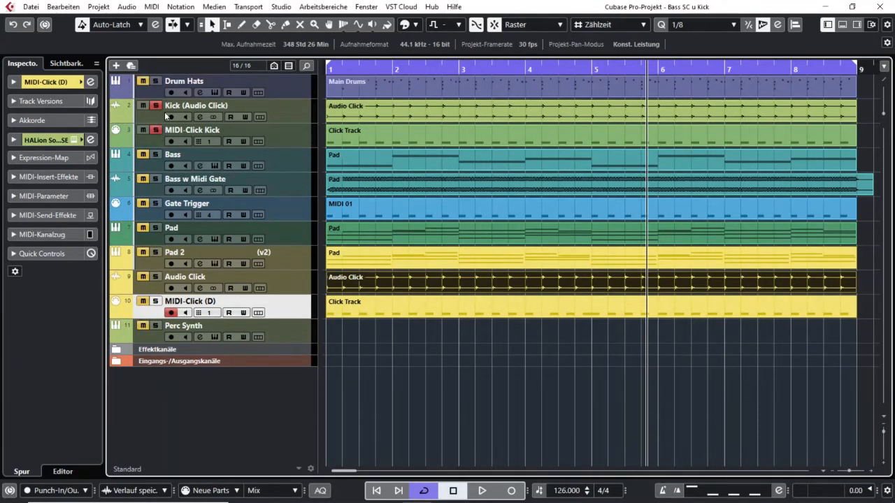
key(space)
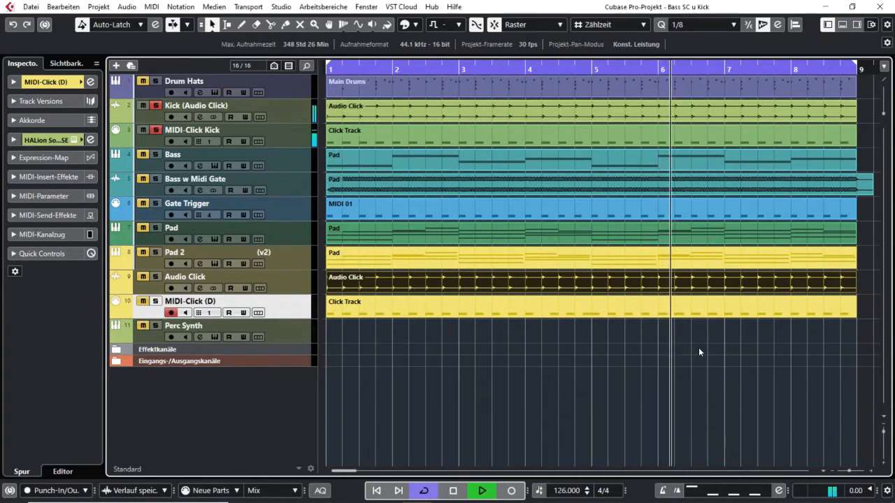
key(space)
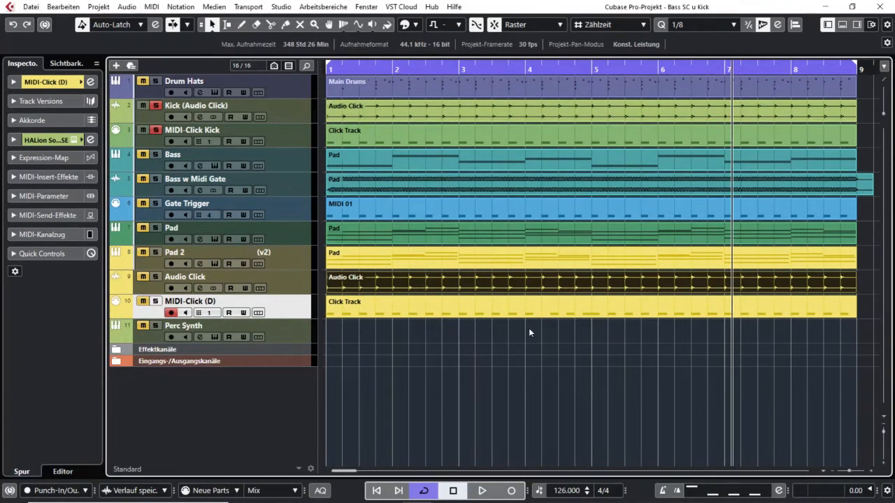
- Select the Audio Click track and listen to a short passage of it in solo
click(299, 281)
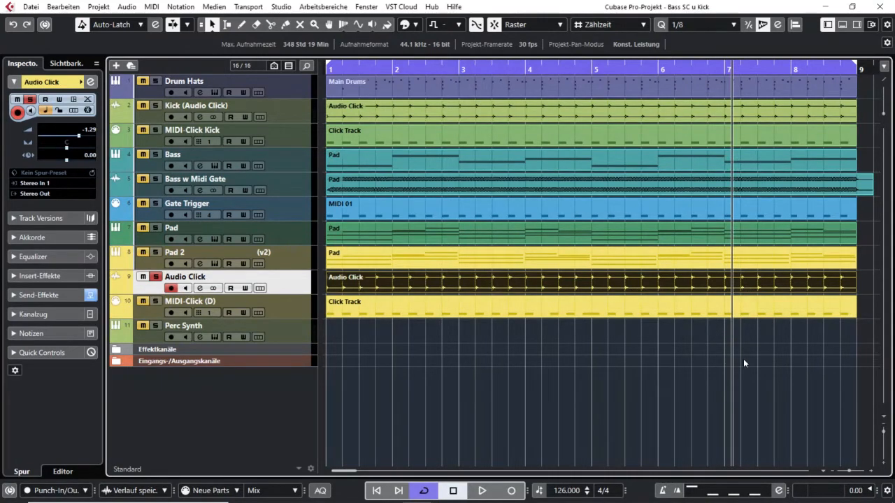
key(space)
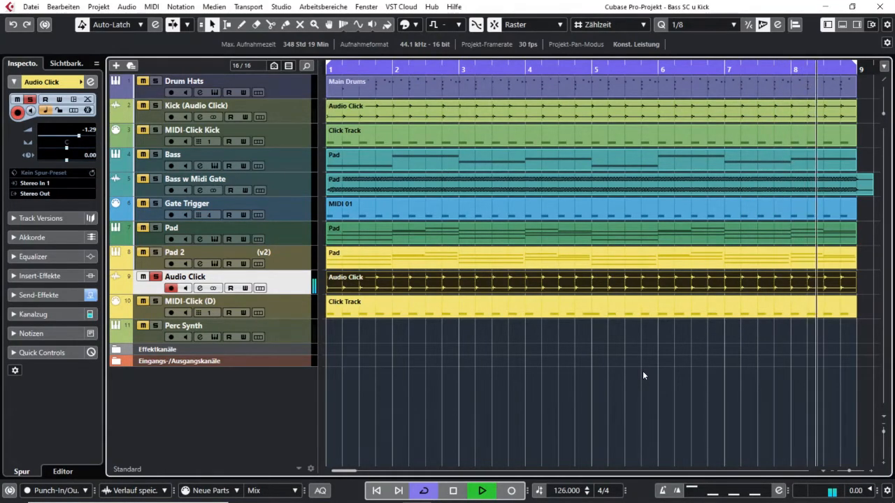
key(space)
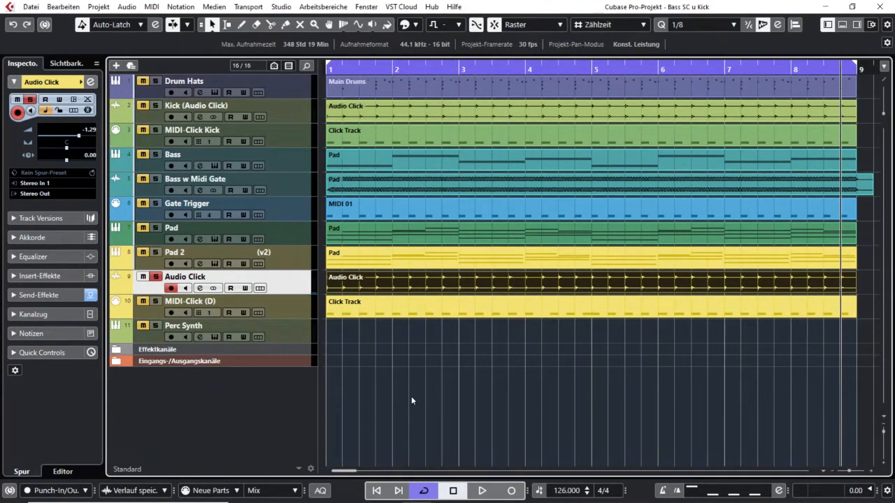
click(527, 157)
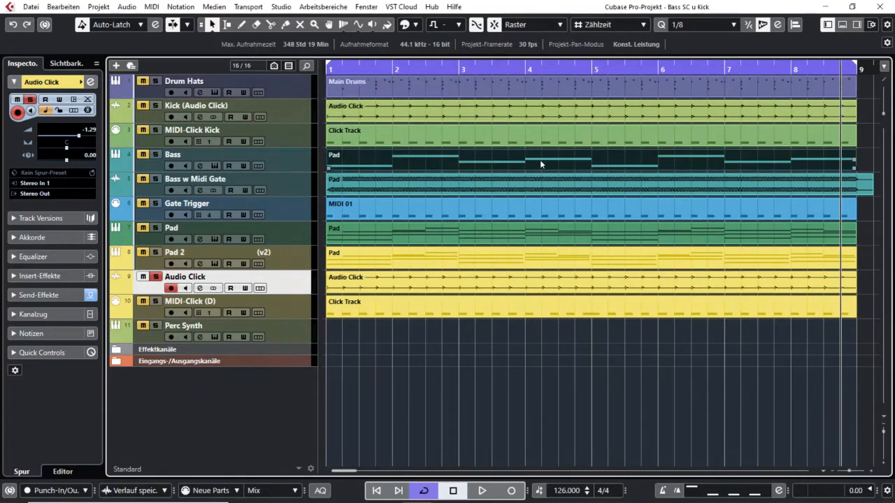
click(718, 381)
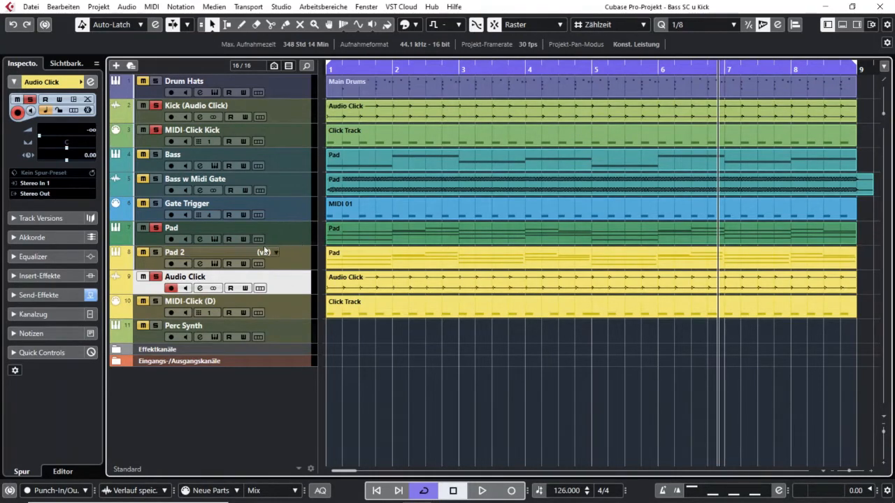
- Open the Pro-C 2 insert from the Pad track's channel settings and show its side-chain routing
click(304, 238)
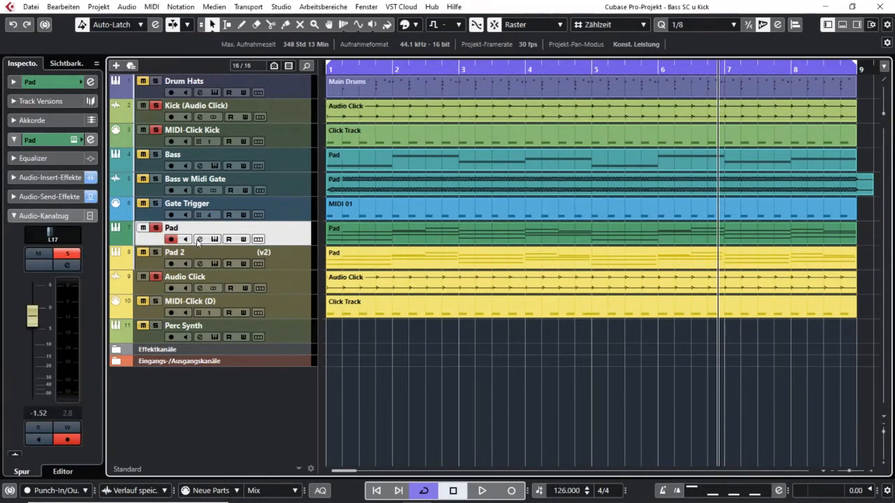
click(200, 240)
click(168, 156)
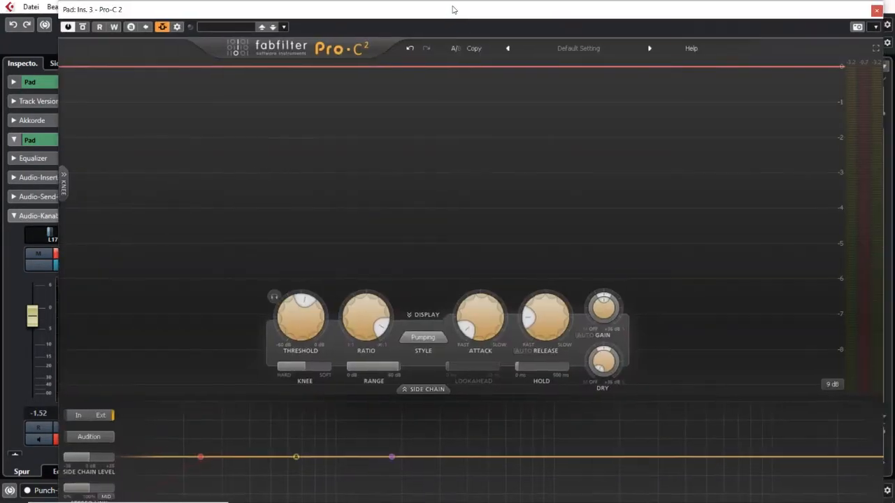
click(177, 28)
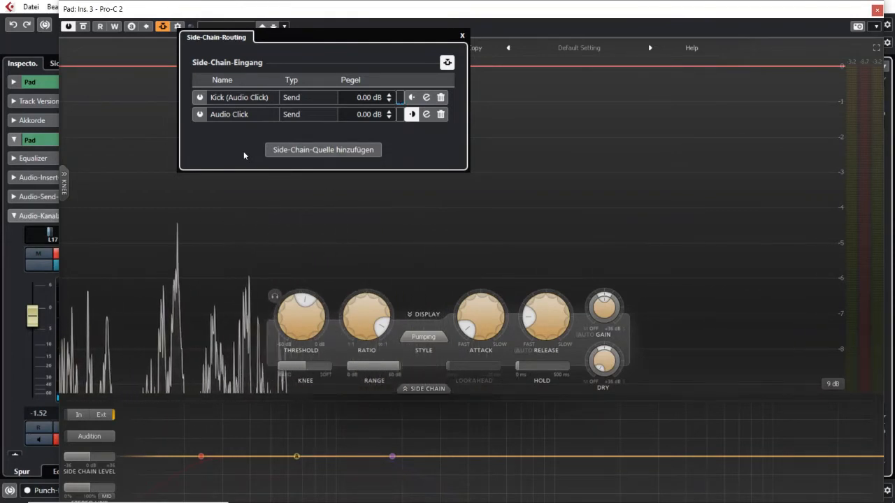
- Audition the Pad's Pro-C 2 with Audio Click as side-chain source, and with Kick (Audio Click) enabled instead
click(198, 115)
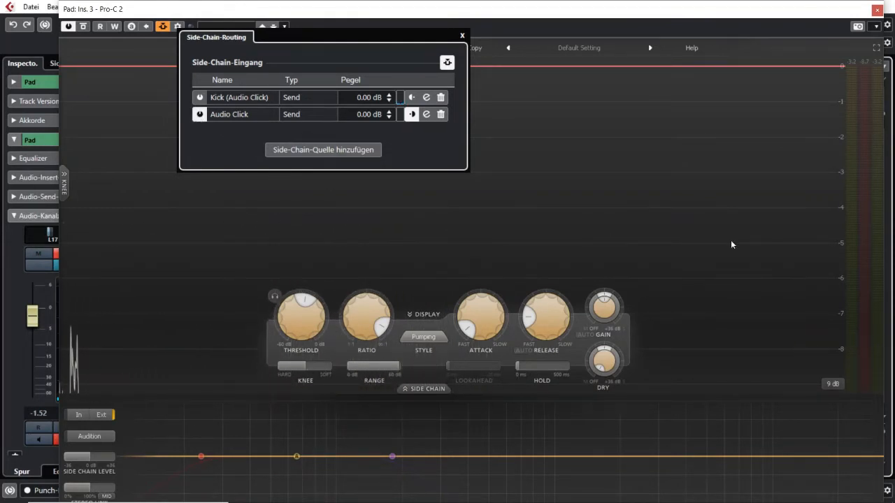
key(space)
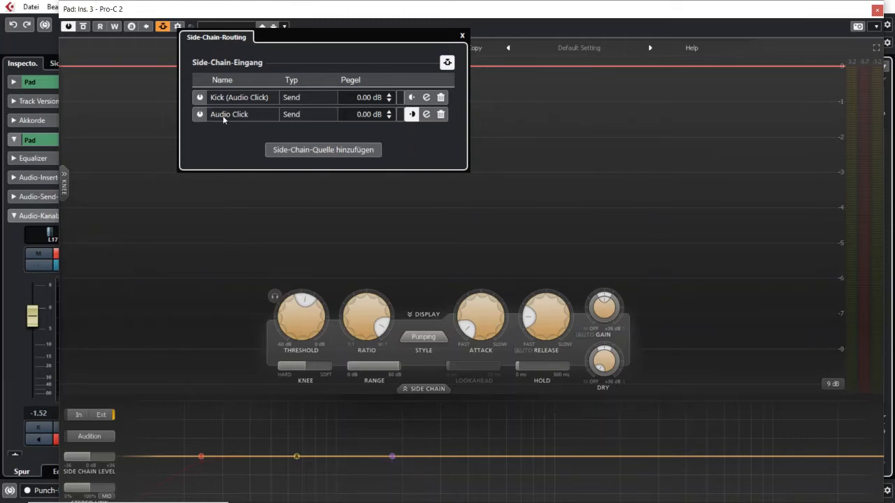
click(200, 98)
key(space)
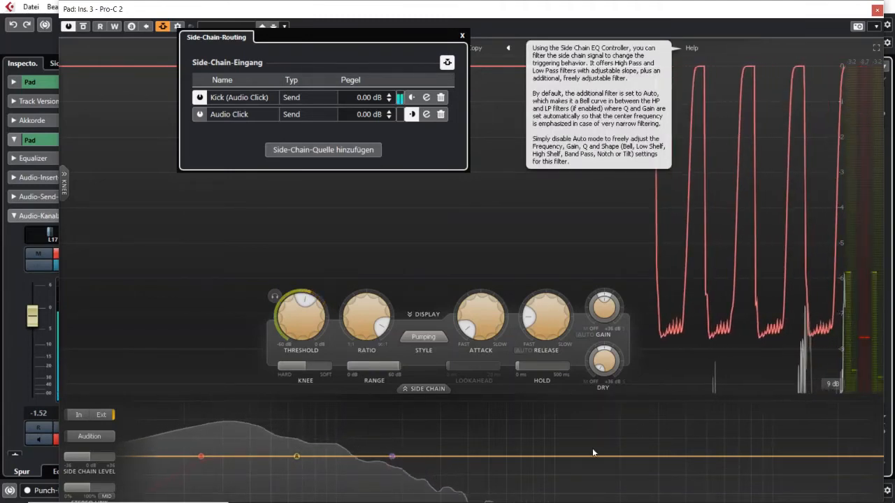
mouse_move(402, 433)
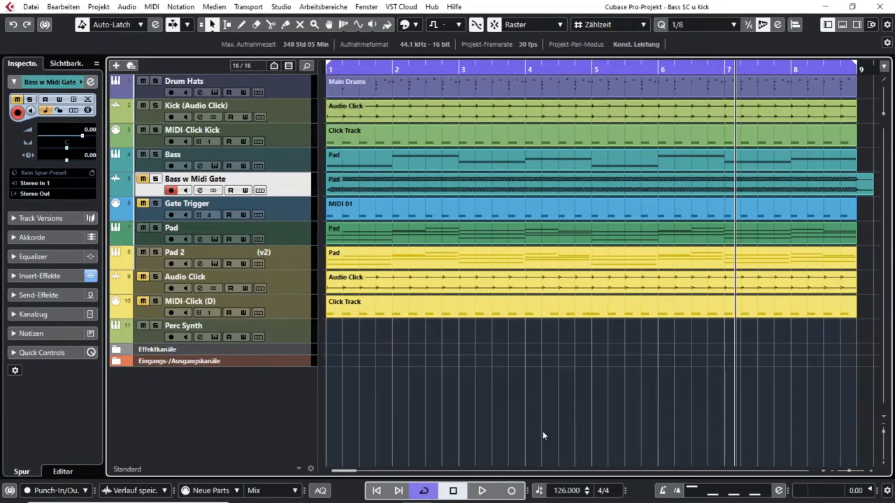
click(577, 209)
click(555, 187)
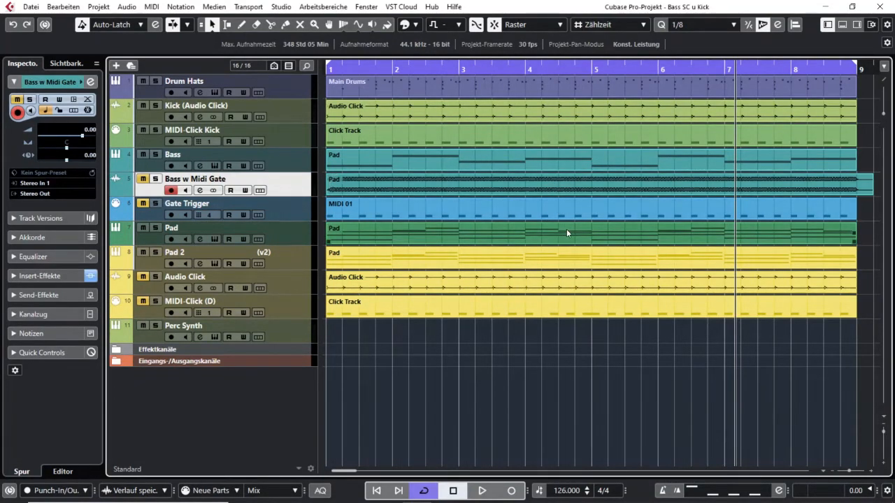
click(590, 249)
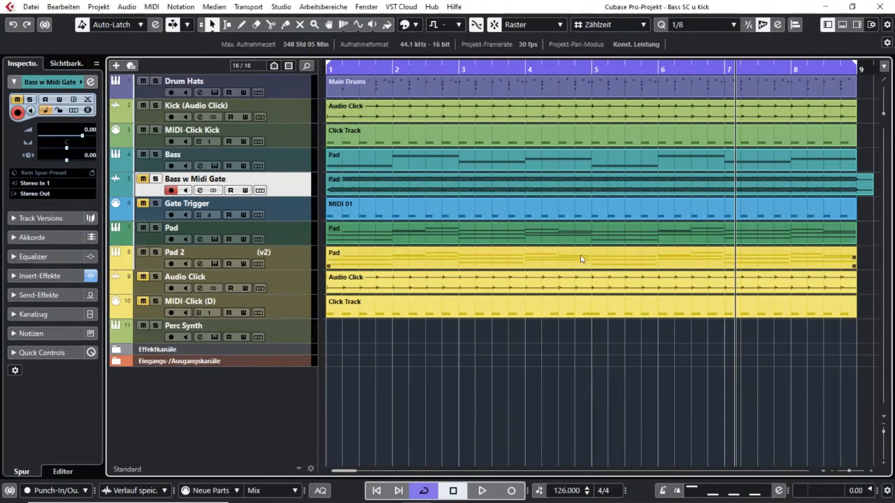
click(578, 242)
click(581, 255)
click(548, 243)
click(441, 352)
- Select the Bass track, open its channel settings, and play the bass in solo
key(Up)
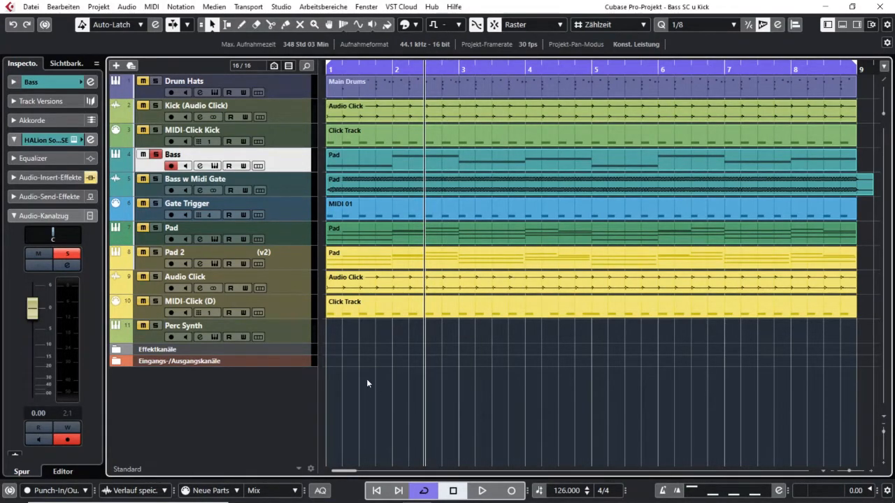
click(199, 166)
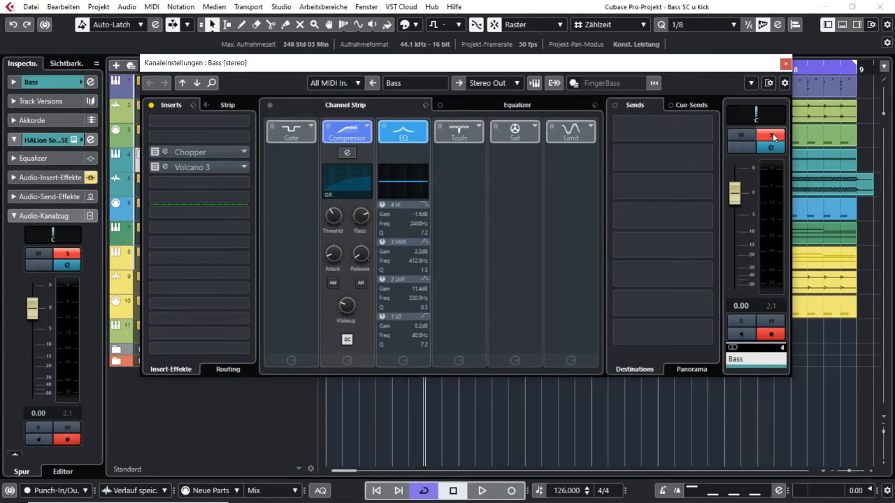
drag(705, 66, 726, 214)
drag(717, 145, 714, 106)
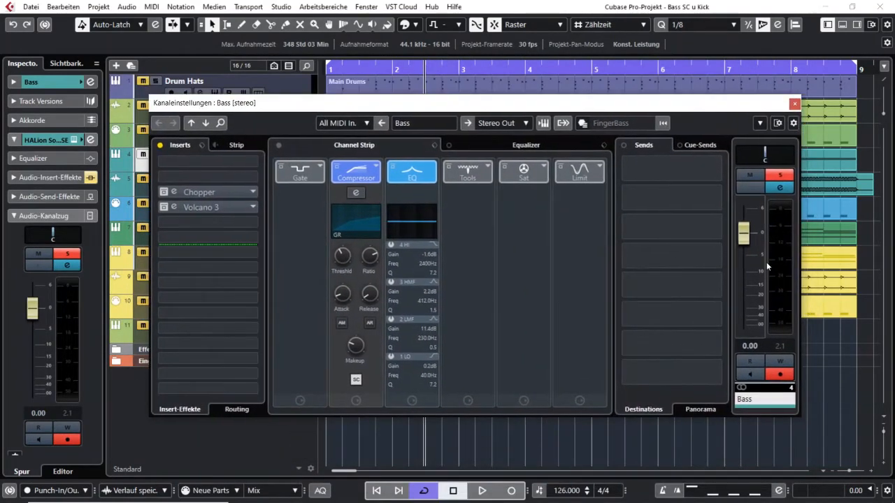
key(space)
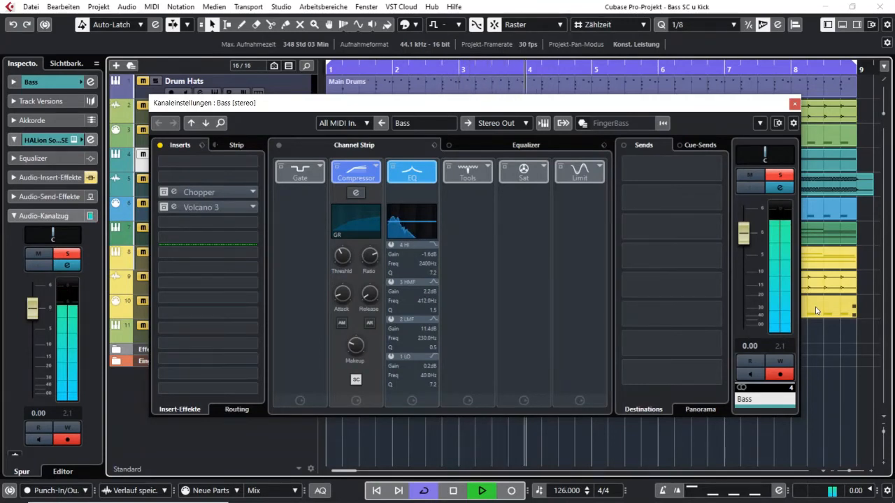
- Stop playback, activate the Chopper insert on the Bass channel, and audition the chopped bass with its editor open
key(space)
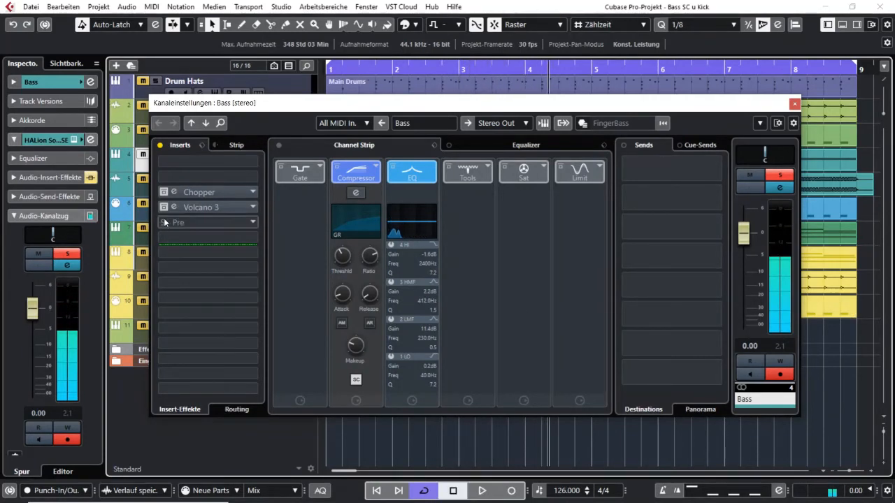
click(173, 192)
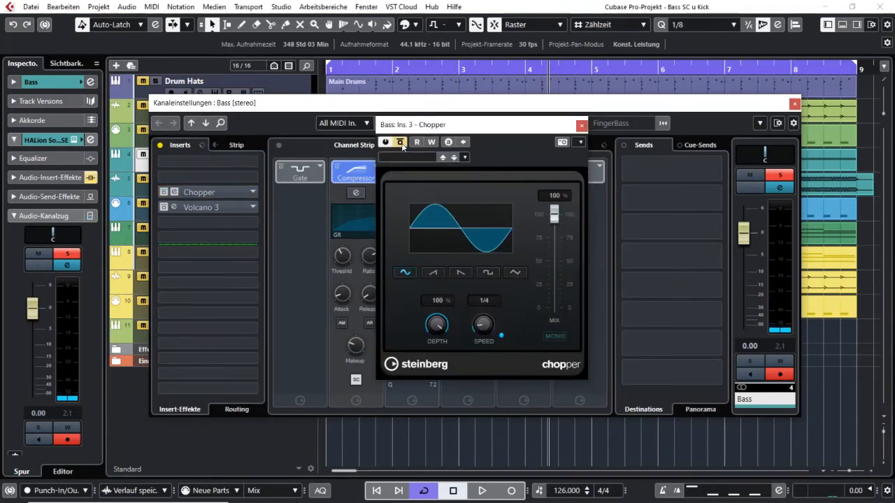
drag(509, 127, 576, 105)
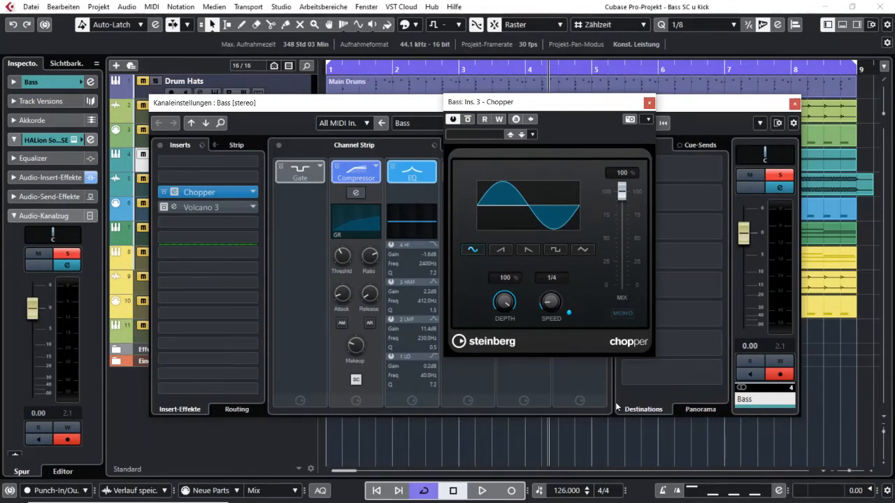
key(space)
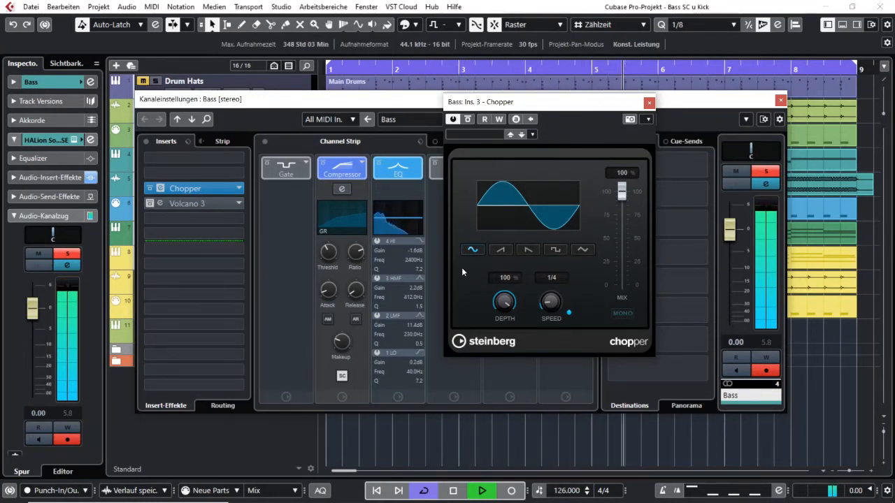
key(space)
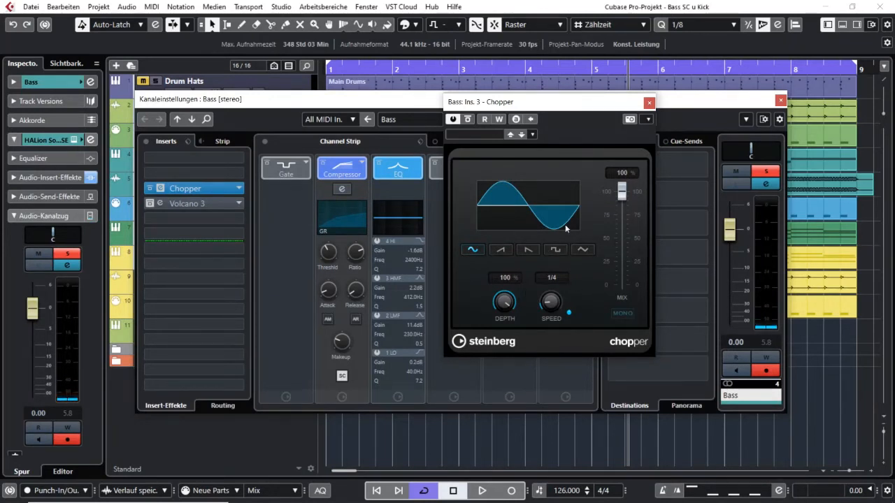
- Try lowering the Bass channel fader to -1.06, then review the Chopper editor again and close it
mouse_move(727, 241)
mouse_down()
mouse_move(728, 261)
mouse_move(728, 231)
mouse_move(727, 247)
mouse_up()
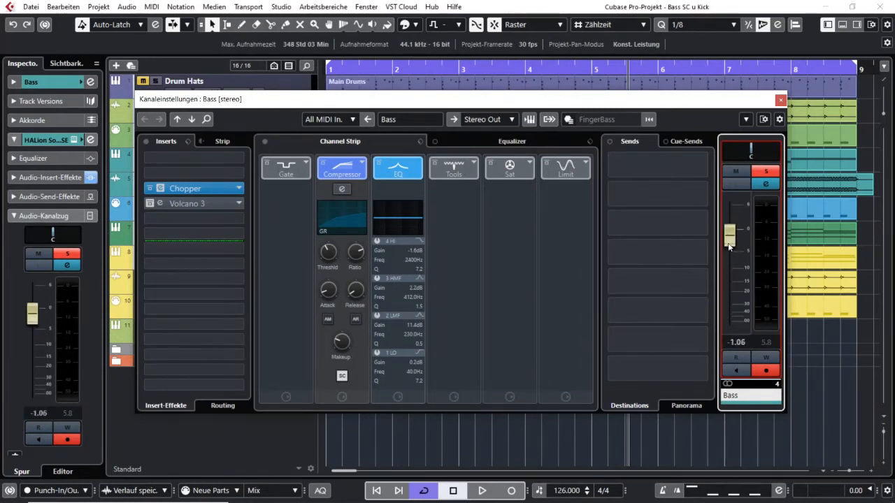
click(158, 189)
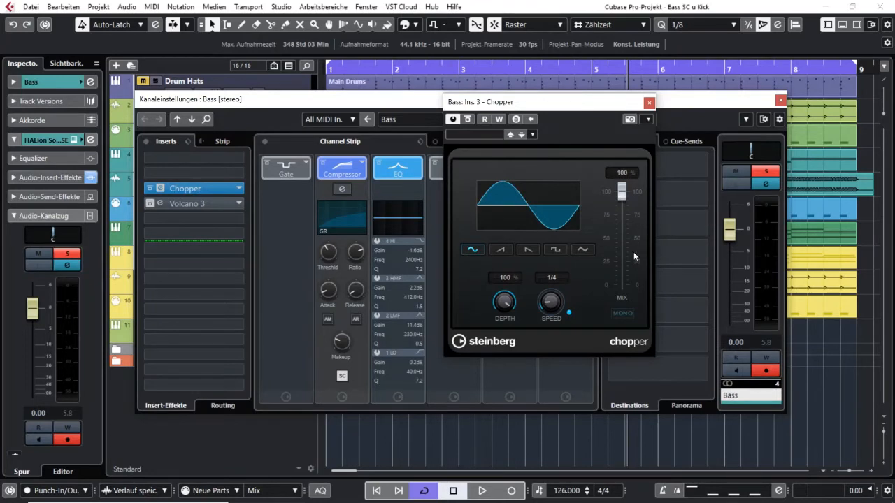
click(648, 102)
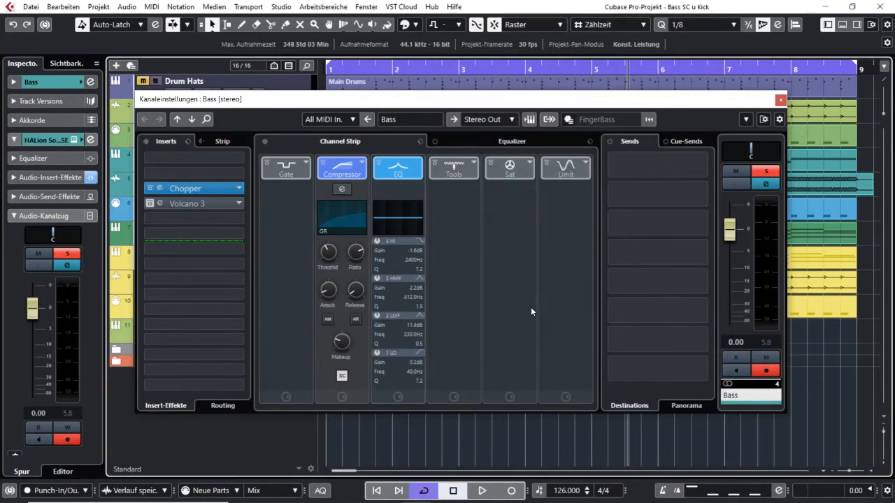
- Bypass Chopper on the Bass channel, activate the Volcano 3 insert, and open its editor
click(151, 189)
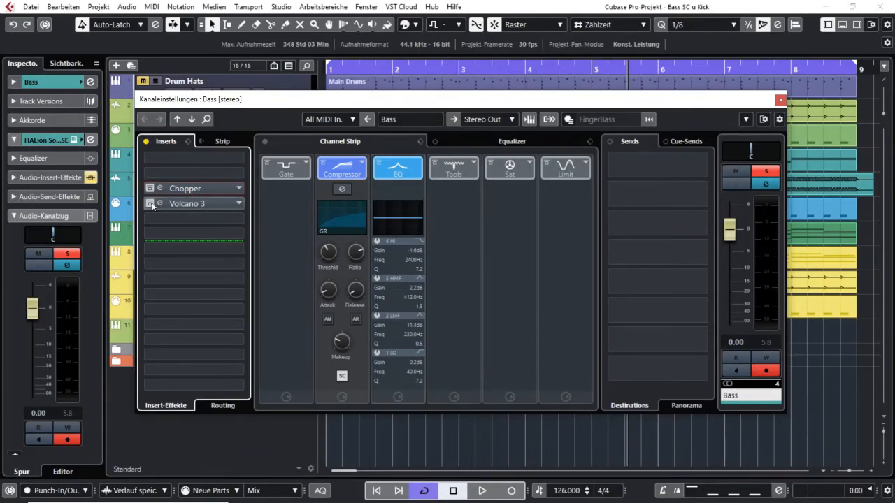
click(152, 204)
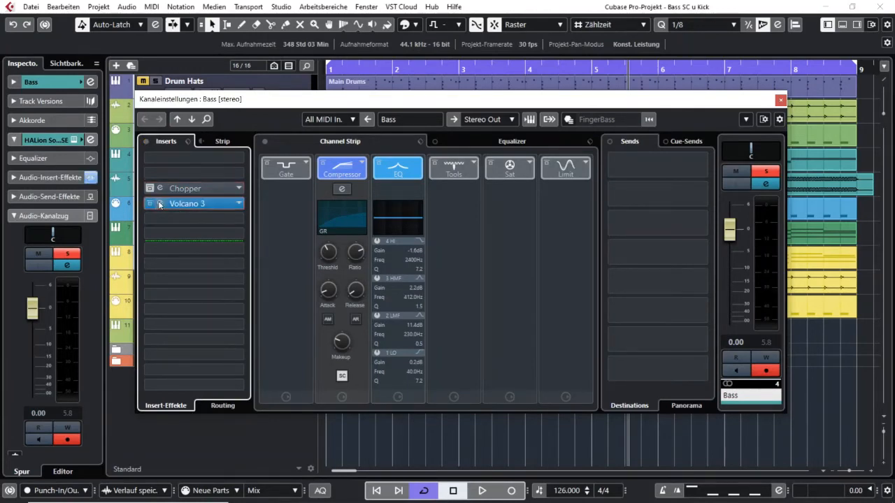
click(159, 205)
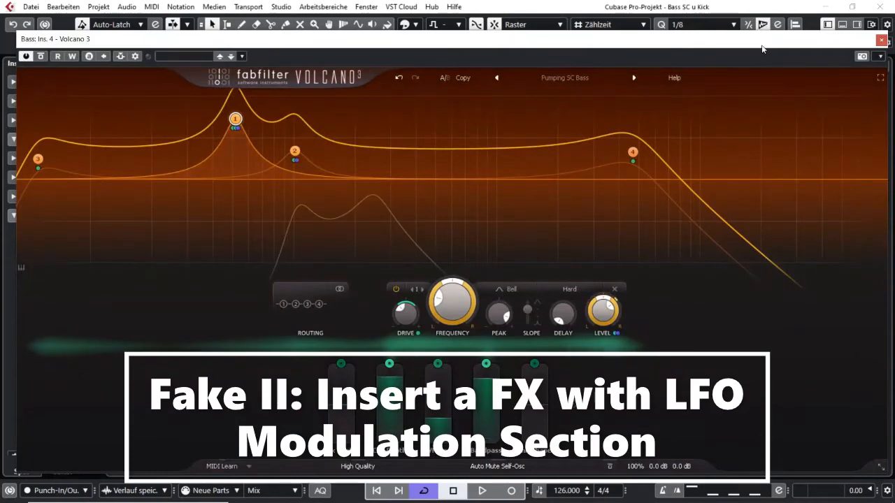
mouse_move(762, 48)
mouse_down()
mouse_move(750, 62)
mouse_move(758, 62)
mouse_up()
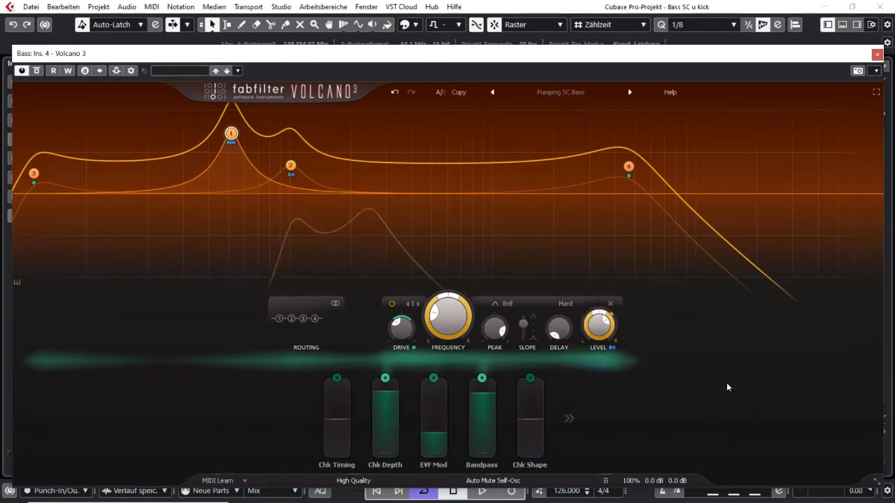
- Reveal the full modulation section in Volcano 3 and expand the XLFO 1 settings
mouse_move(598, 140)
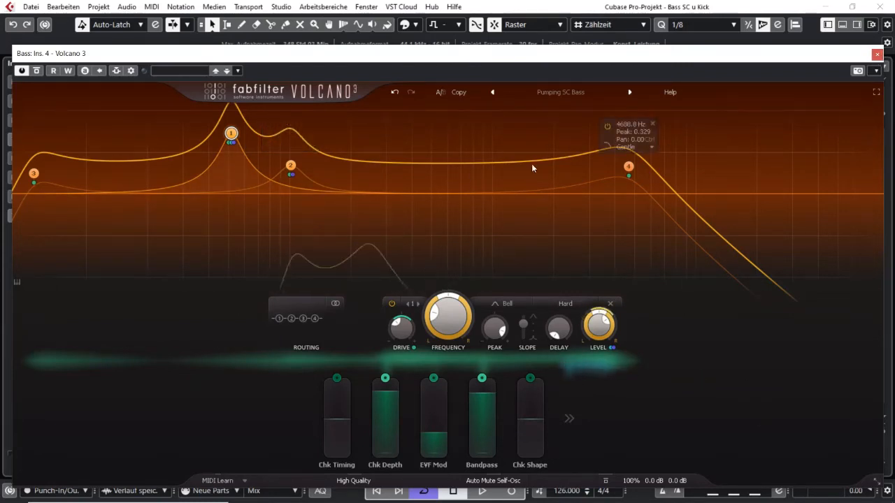
click(570, 420)
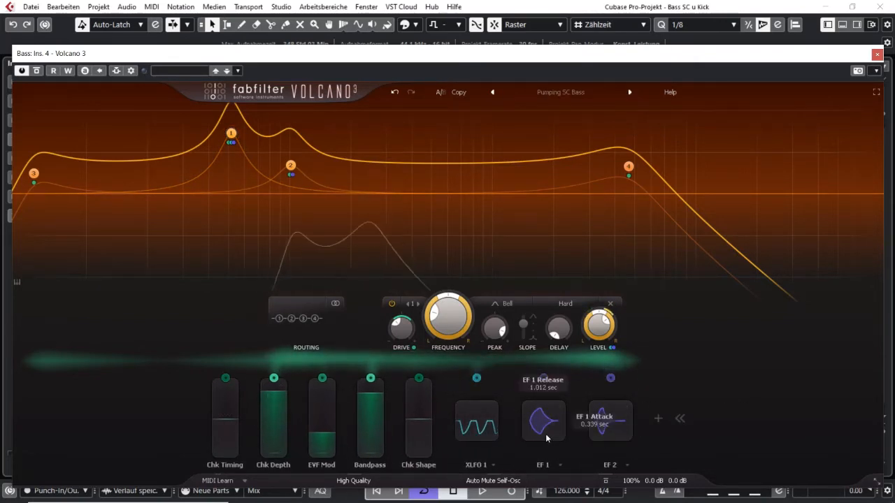
click(481, 424)
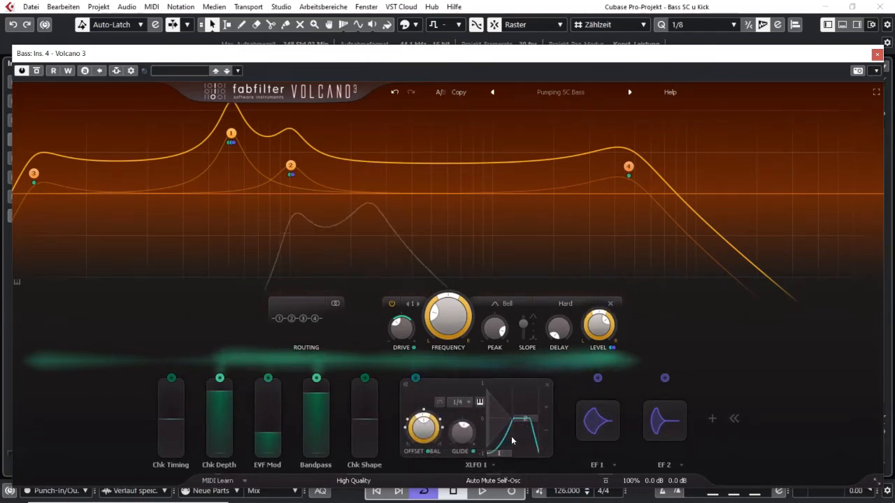
- Try a 1/64 sync rate for XLFO 1, return it to 1/4, and close the Volcano 3 editor
scroll(472, 405, up, 4)
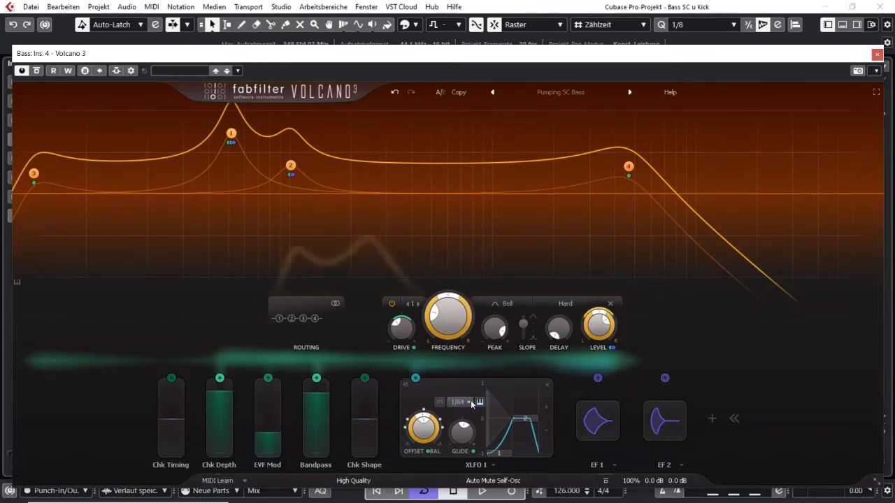
click(470, 403)
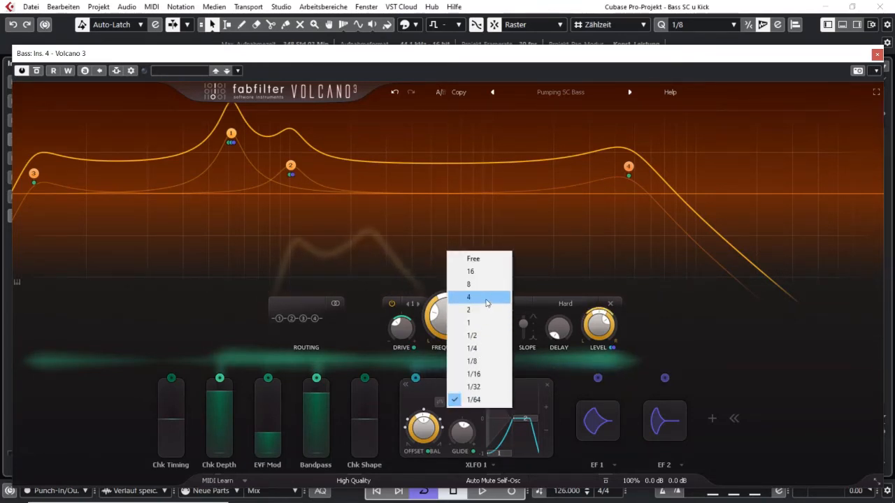
click(482, 348)
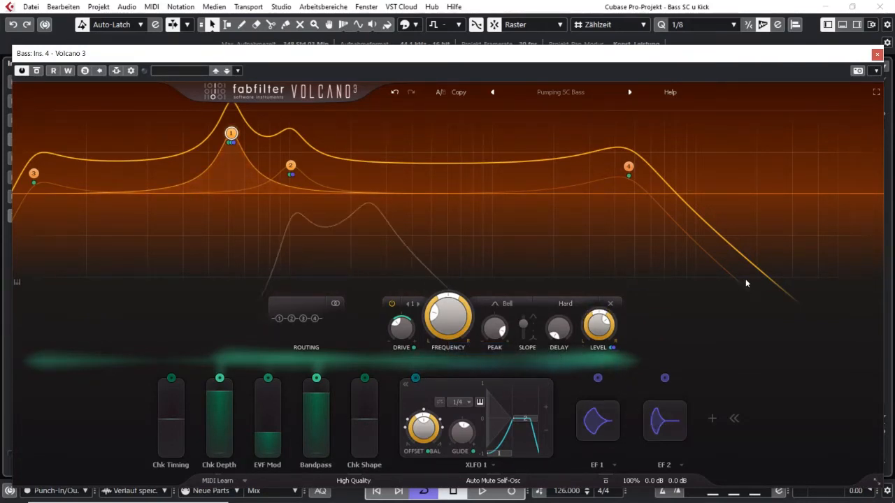
click(877, 54)
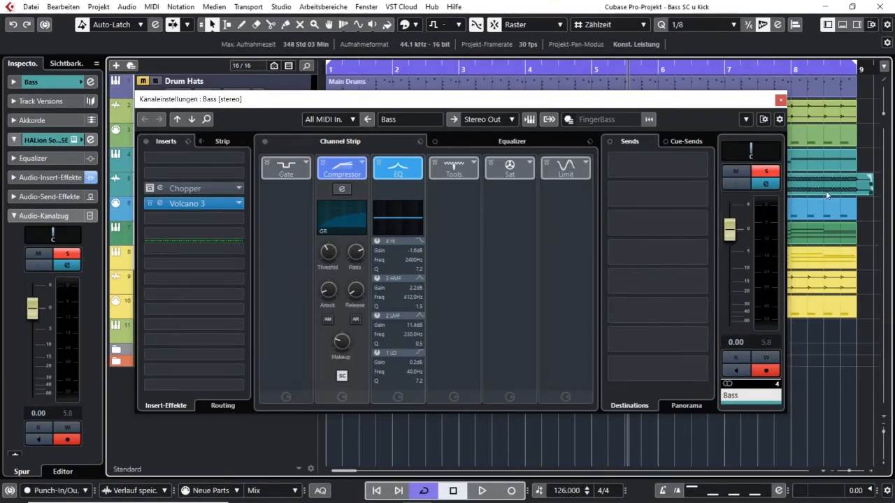
- Review XLFO 1 in the Volcano 3 editor, close it, and audition the bass with the filter modulation
click(159, 204)
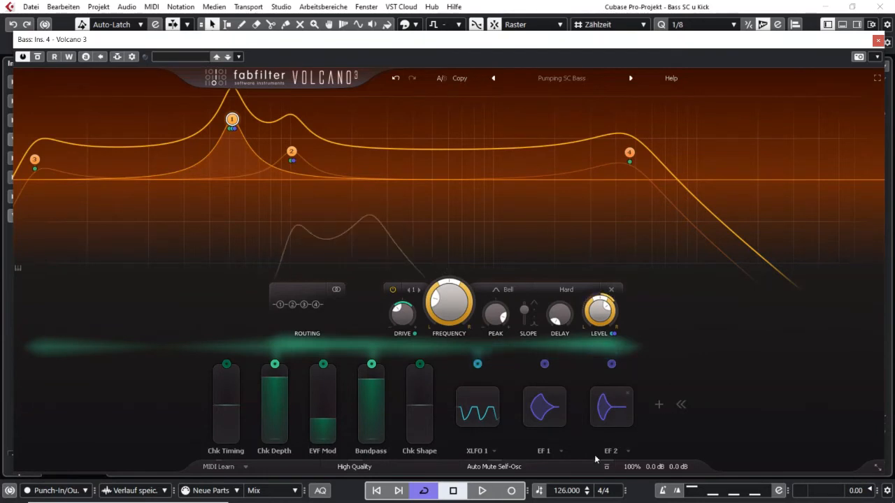
click(472, 418)
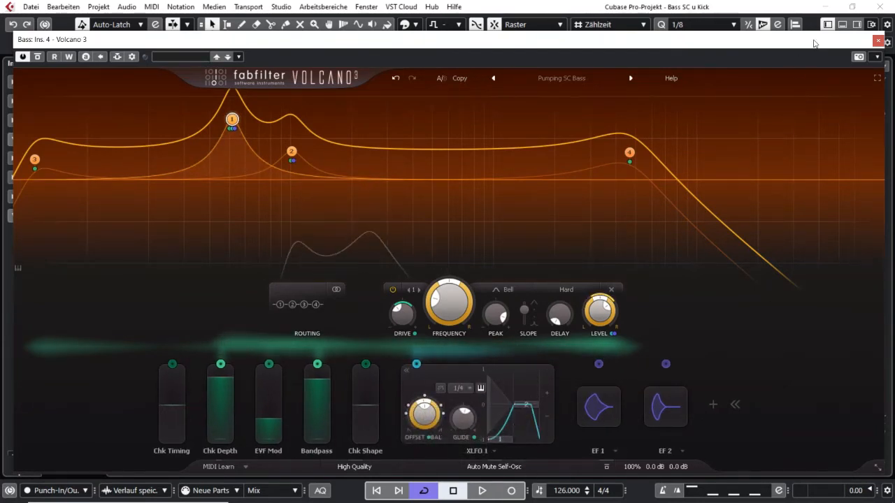
click(879, 42)
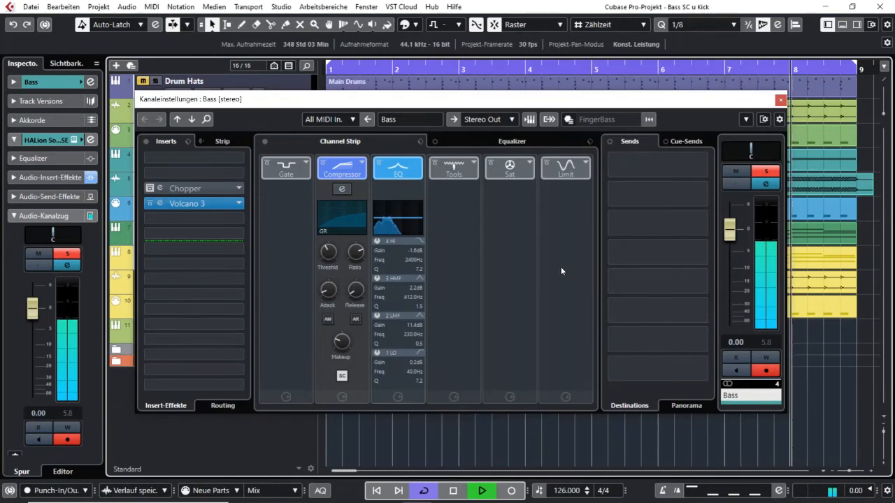
key(space)
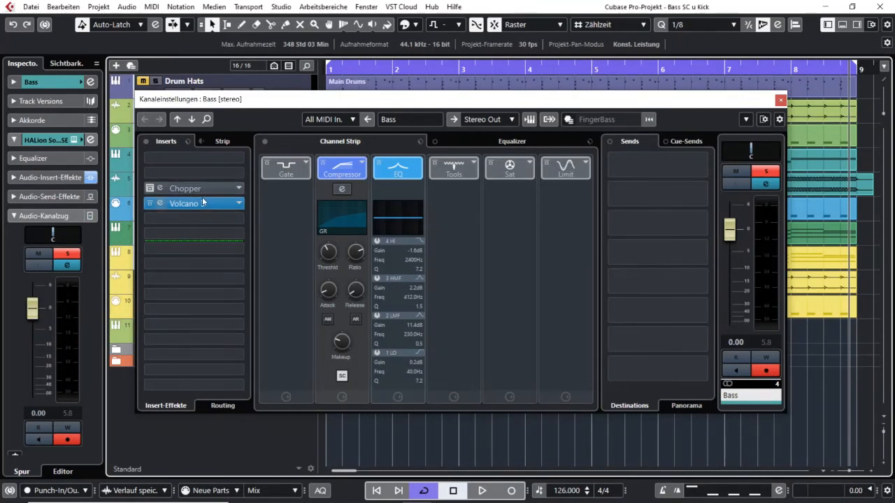
- Examine the XLFO 1 curve and phase offset in Volcano 3, then close the plug-in and the Bass channel settings
drag(333, 109, 341, 107)
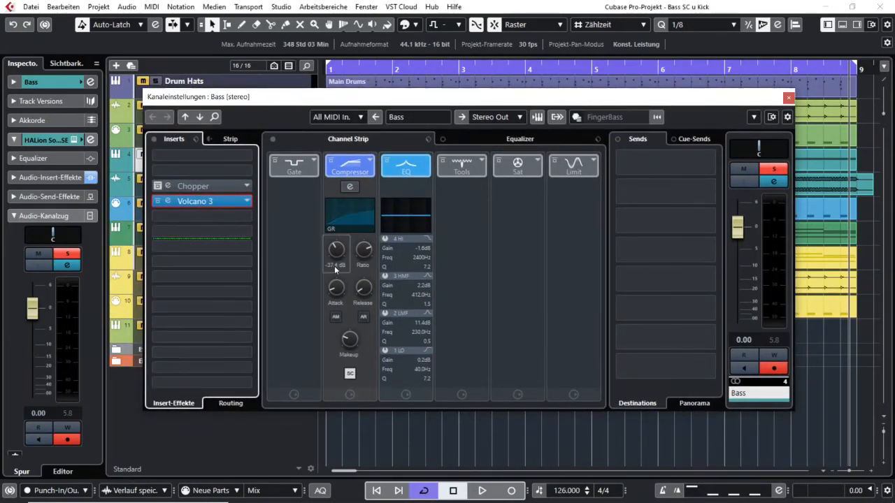
click(168, 201)
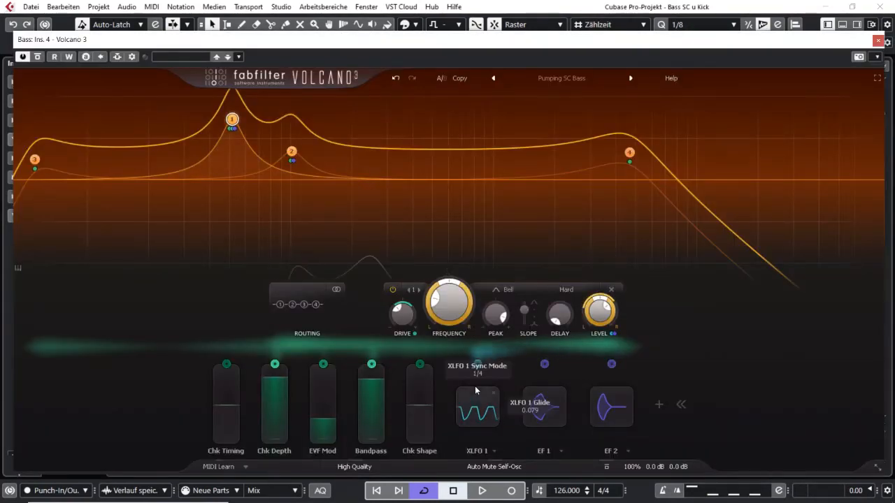
click(474, 393)
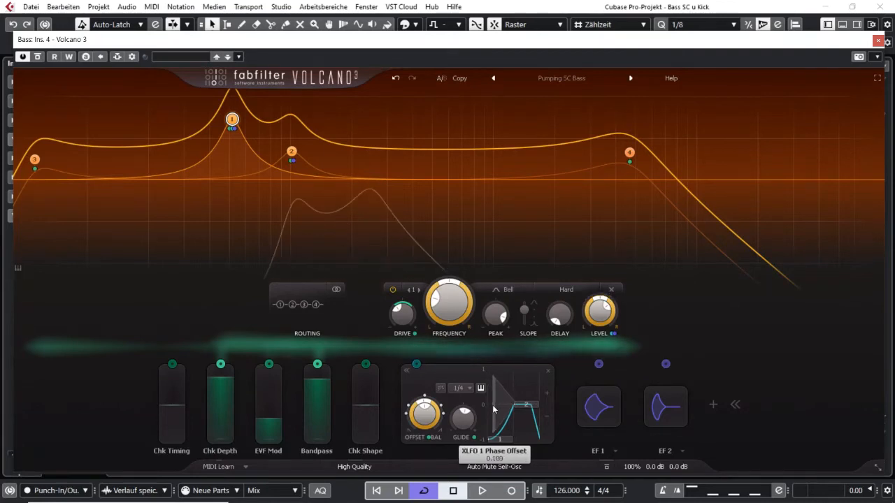
drag(493, 405, 487, 407)
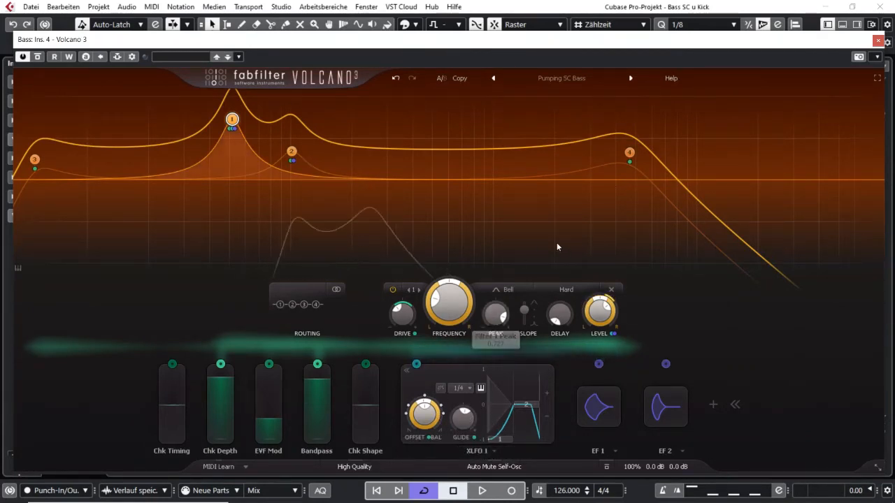
mouse_move(614, 190)
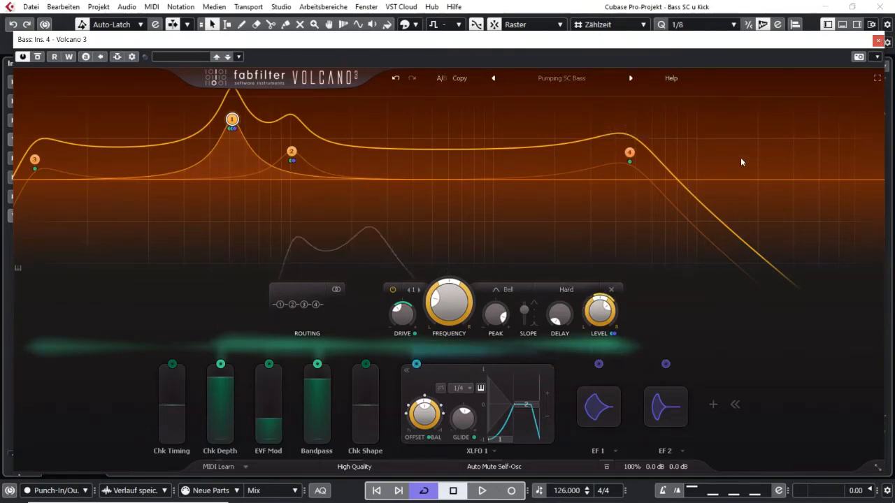
click(876, 42)
click(655, 416)
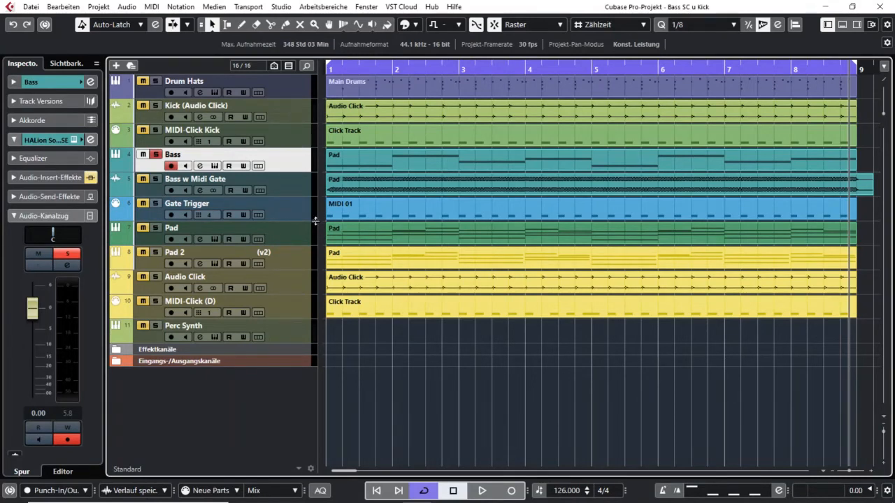
- Select and solo the Bass w Midi Gate track and listen to a short passage of its audio
click(295, 183)
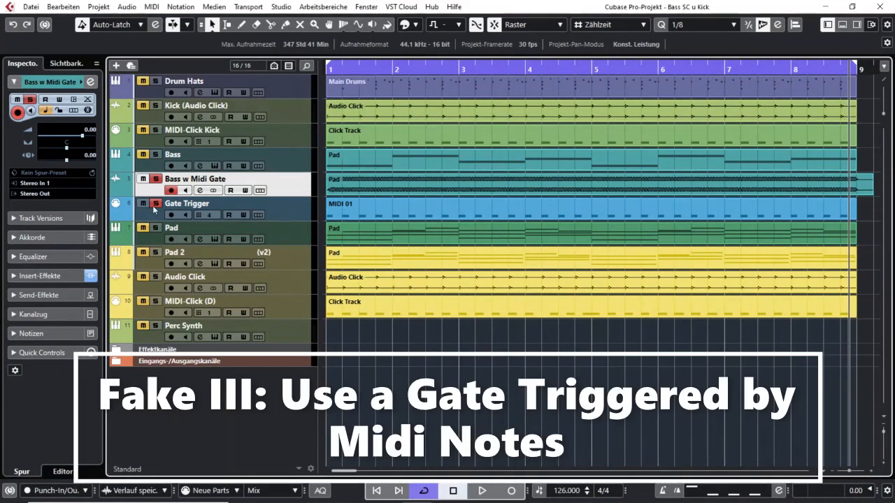
click(679, 183)
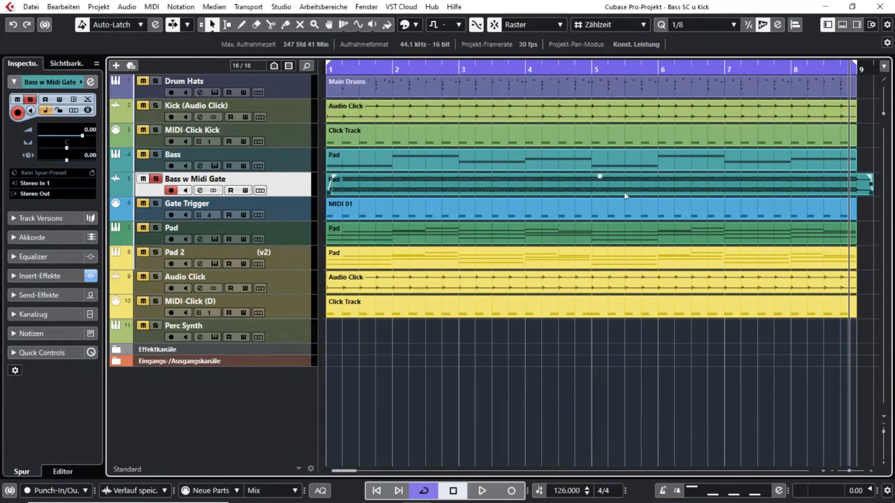
click(643, 334)
key(space)
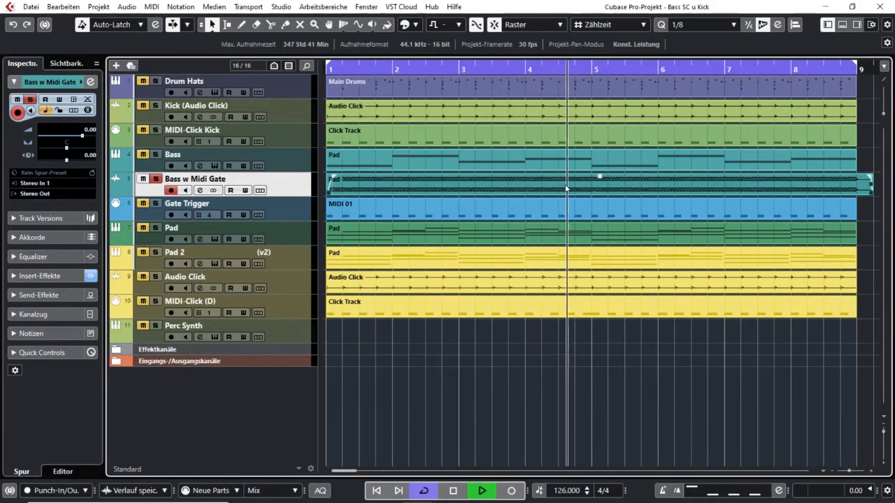
key(space)
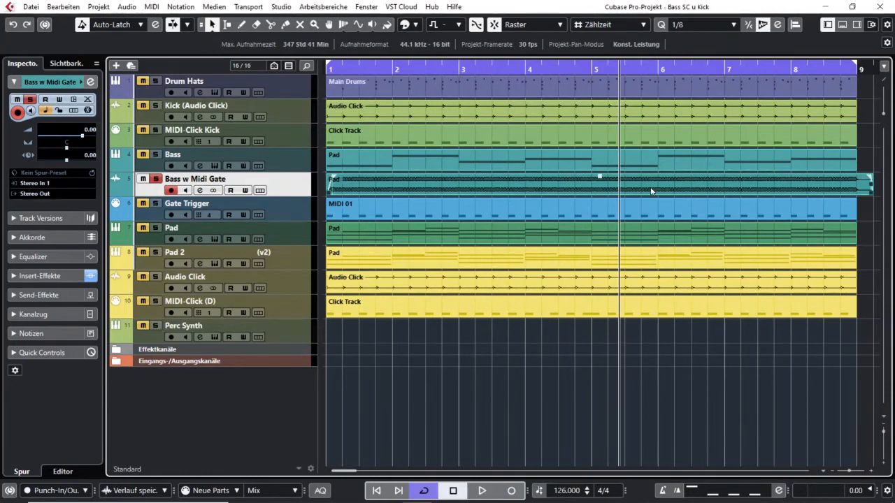
- Check the MidiGate insert in the channel settings of the Bass w Midi Gate track and close them
click(201, 191)
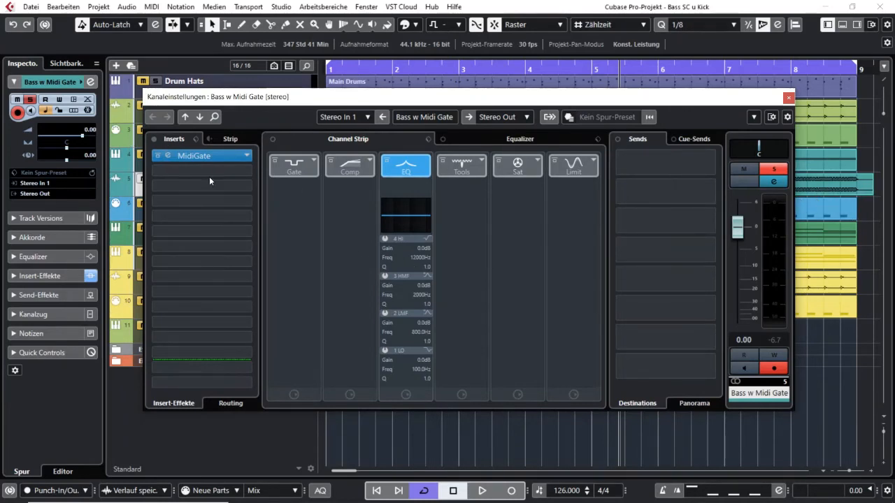
click(789, 99)
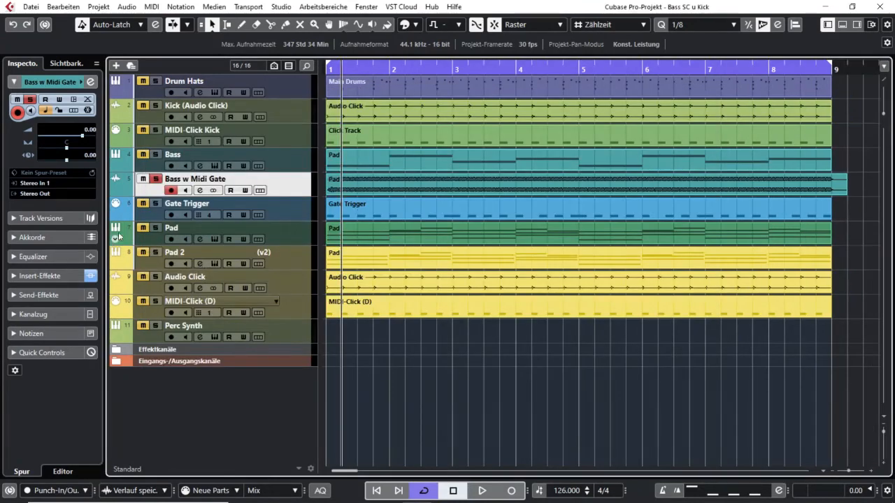
- Solo the Gate Trigger track, review the MidiGate settings in the Bass w Midi Gate channel, and close both windows
click(155, 205)
click(201, 190)
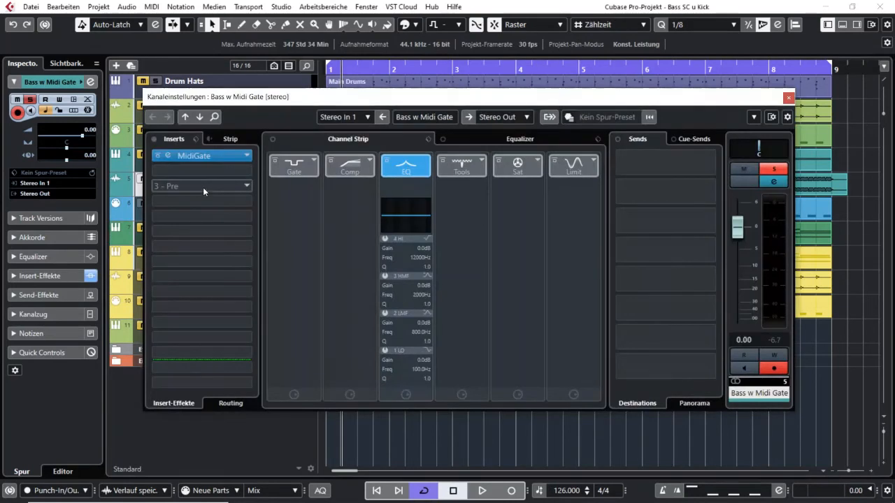
click(165, 155)
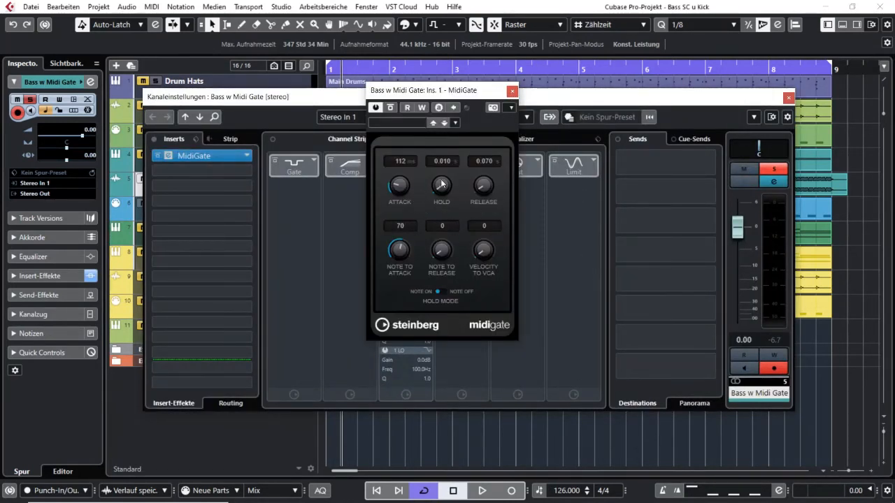
click(512, 91)
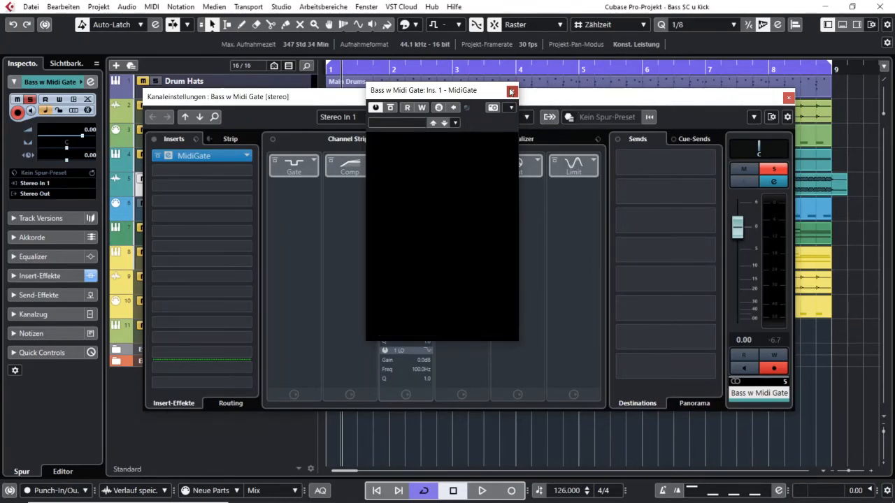
click(789, 98)
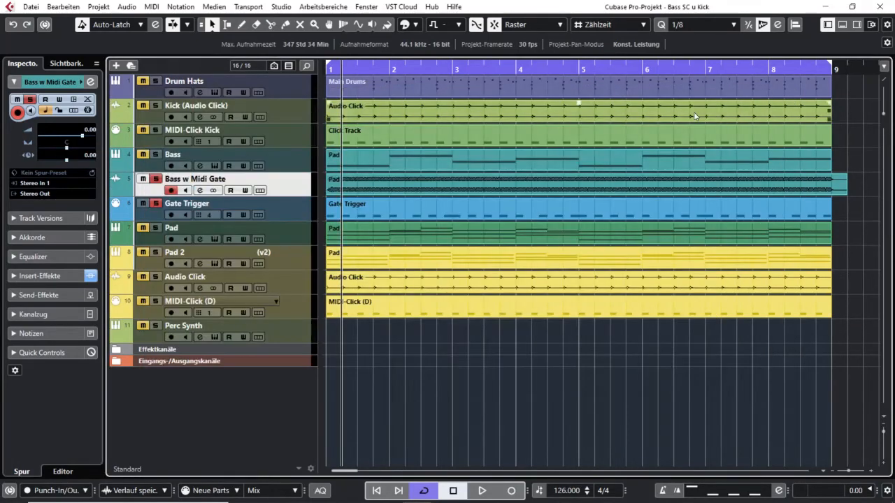
- Examine the trigger notes of the Gate Trigger part in the Key Editor, then close the editor
click(377, 211)
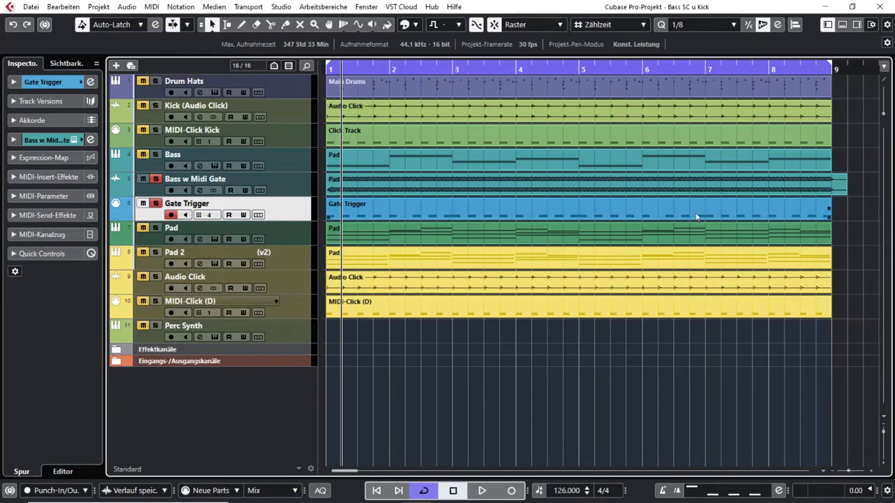
double_click(524, 211)
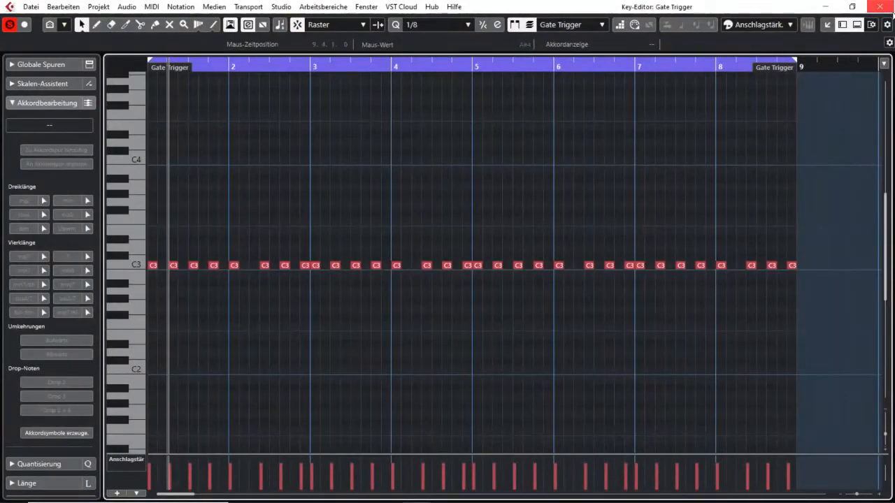
click(891, 7)
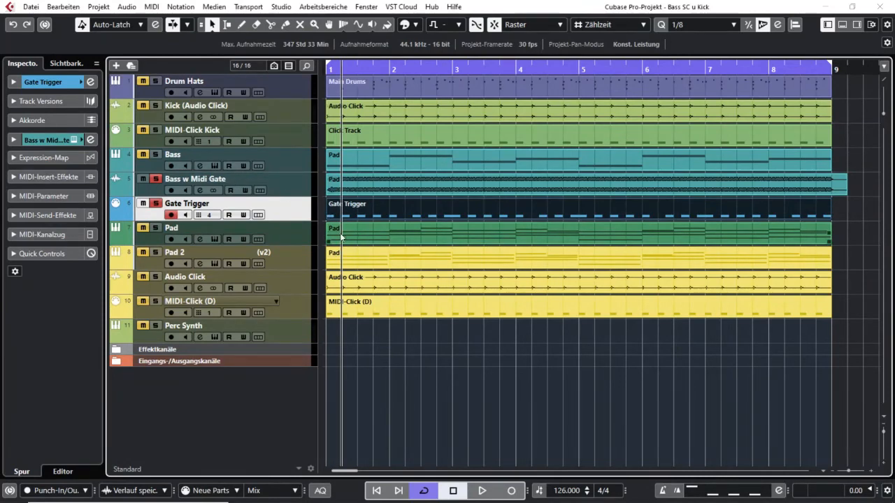
- Unsolo Gate Trigger and play a short passage with only the Bass w Midi Gate track soloed
click(157, 205)
click(284, 182)
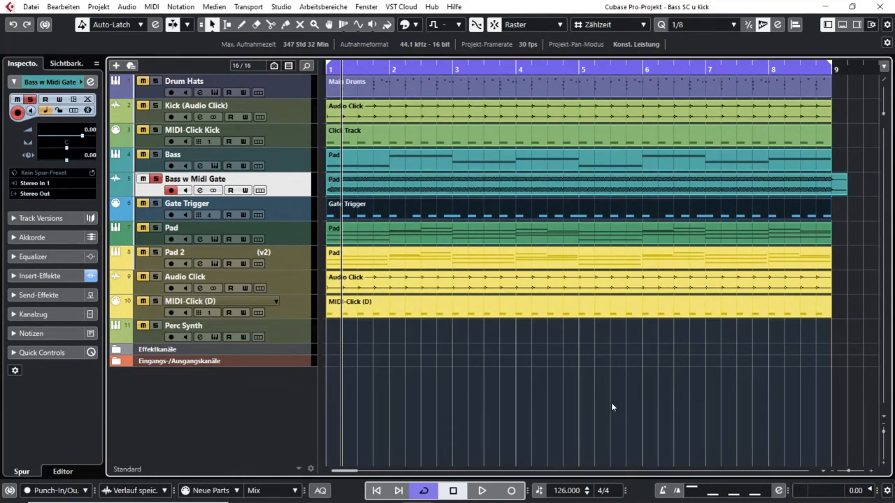
key(space)
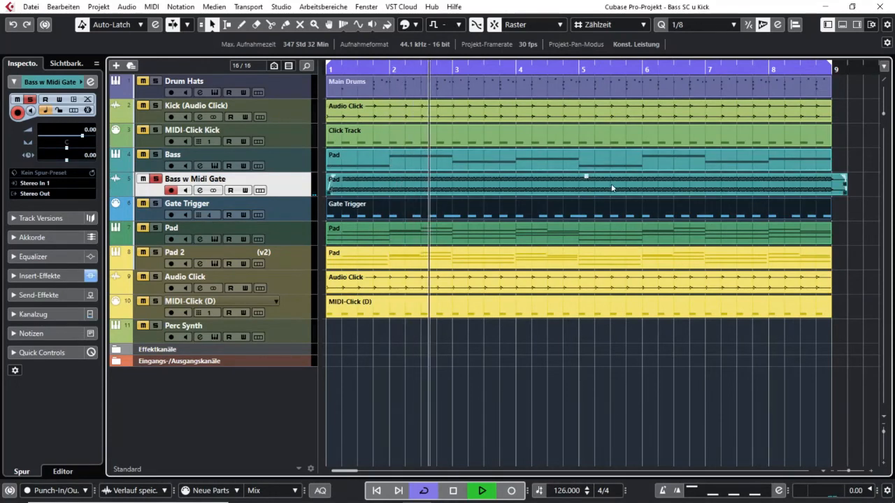
key(space)
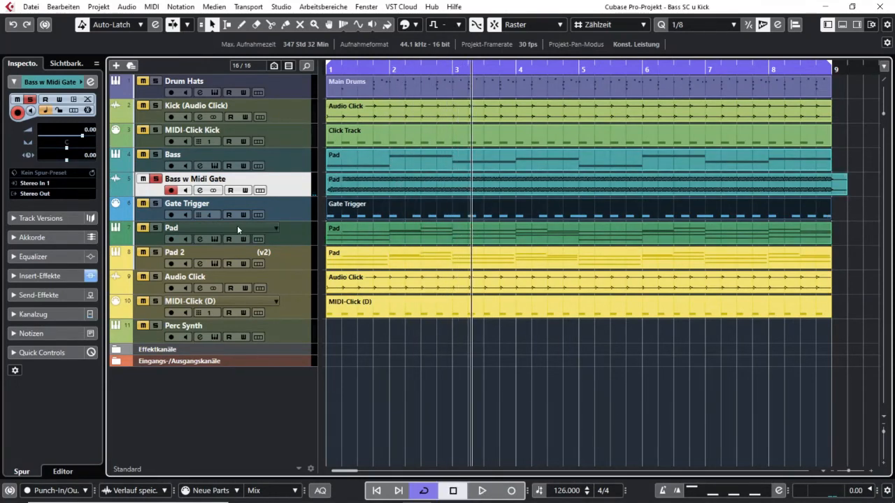
- Solo the Gate Trigger track again and listen to the bass being gated by its notes
click(156, 202)
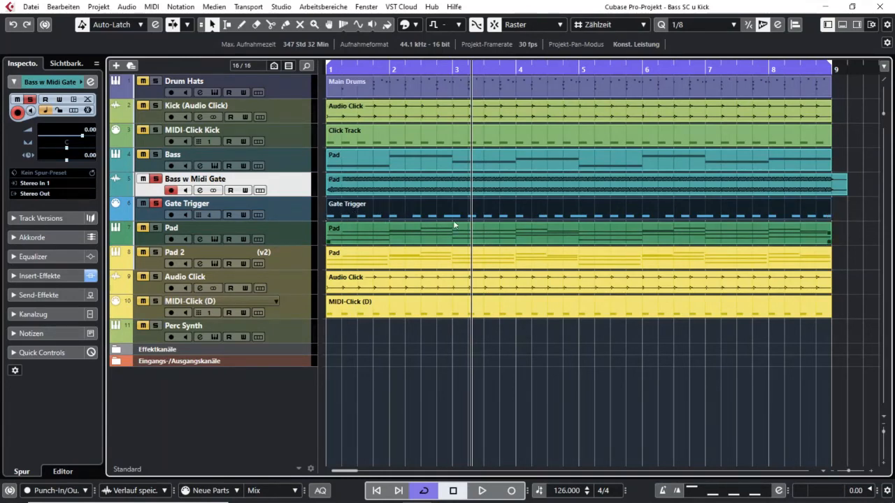
key(space)
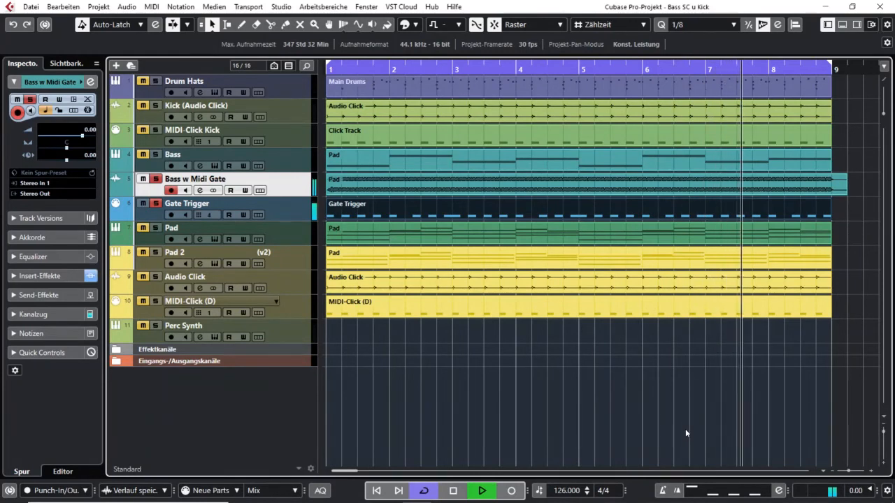
key(space)
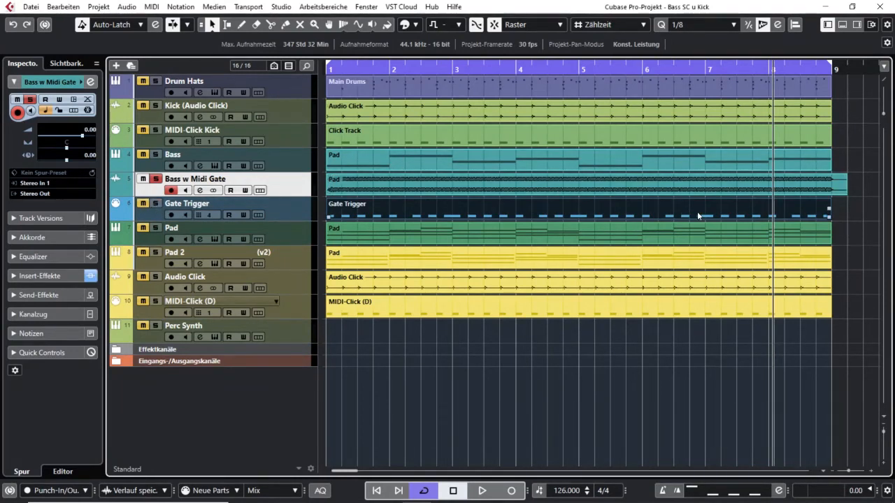
- Toggle the Gate Trigger solo during playback to compare the bass with and without the trigger, then stop
key(space)
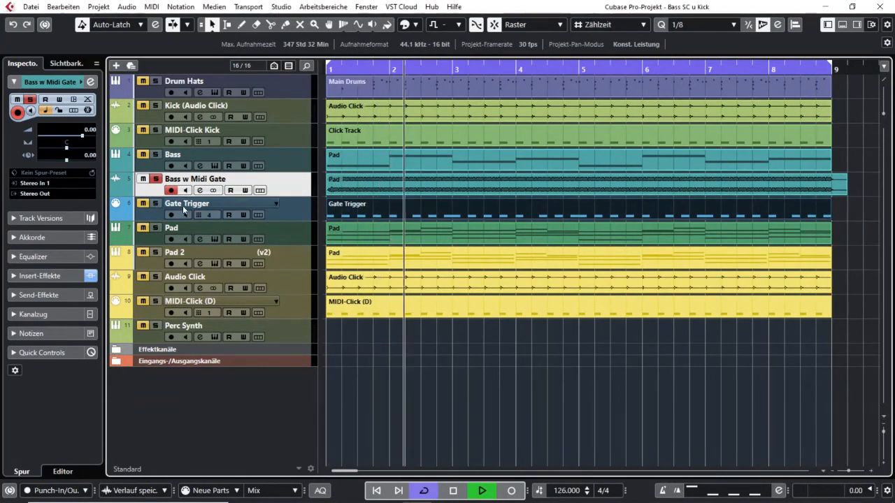
click(156, 204)
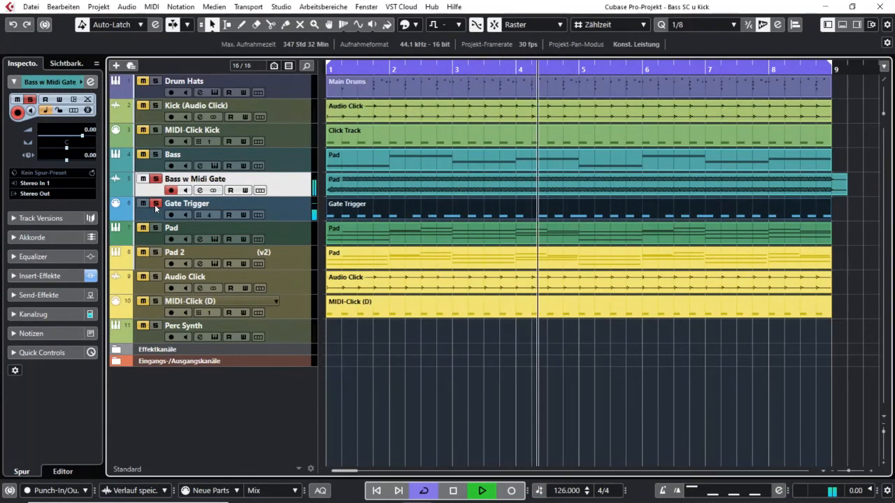
key(space)
click(156, 206)
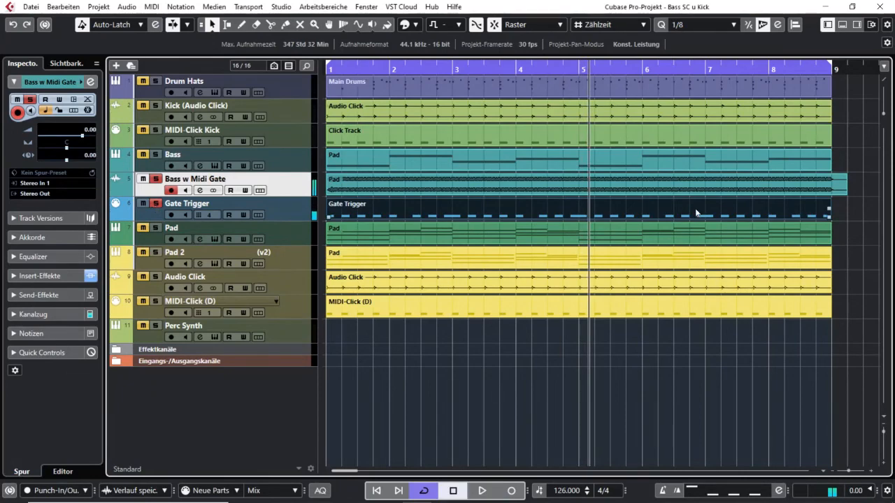
- Reopen the Gate Trigger part in the Key Editor to check its note rhythm, then return to the project
click(646, 186)
click(638, 214)
double_click(665, 205)
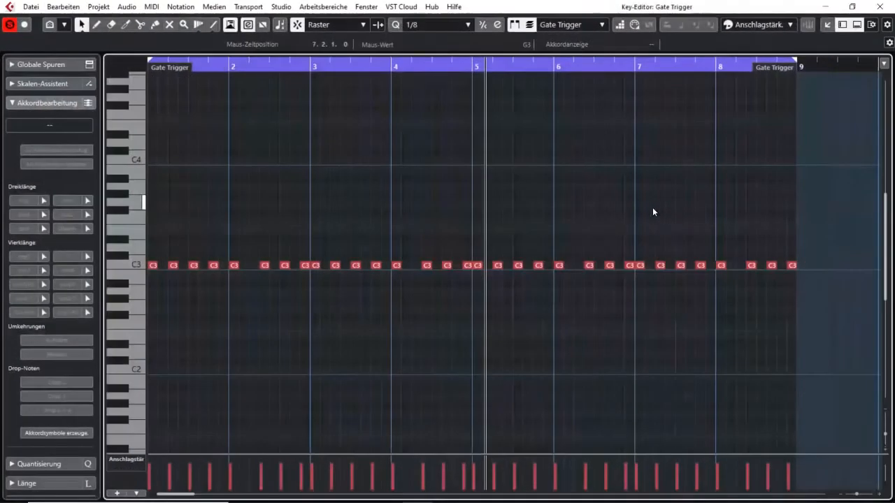
click(879, 6)
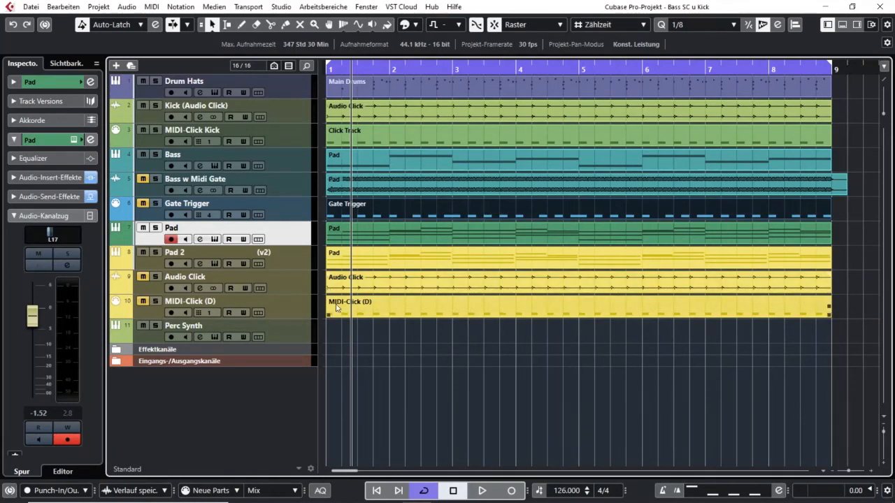
- Try a negative track delay on the Audio Click track and bring it back to 0.01
click(302, 286)
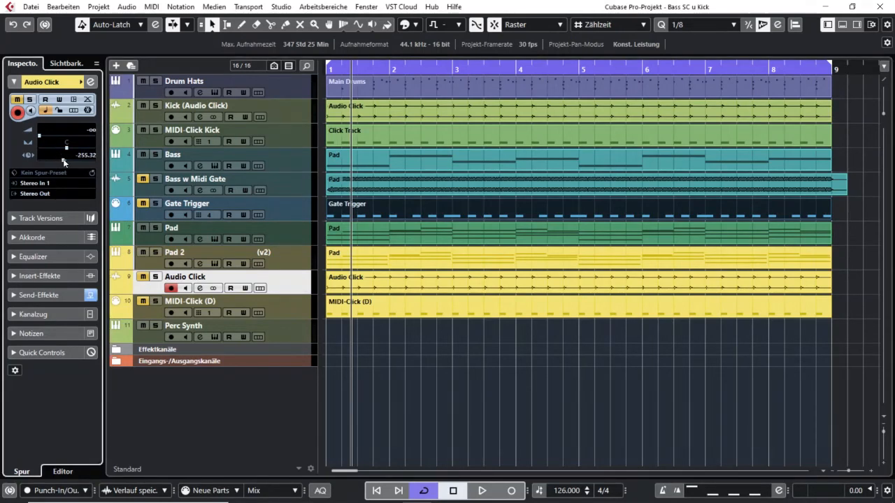
drag(67, 158, 60, 162)
drag(65, 163, 68, 163)
scroll(65, 161, up, 6)
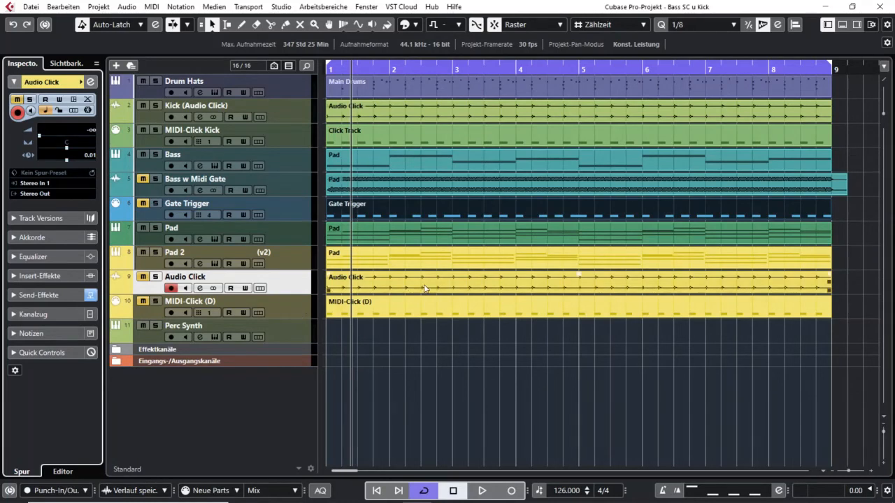
- Check the basic track settings of MIDI-Click (D), then set the Audio Click track's delay to -20.00
click(286, 309)
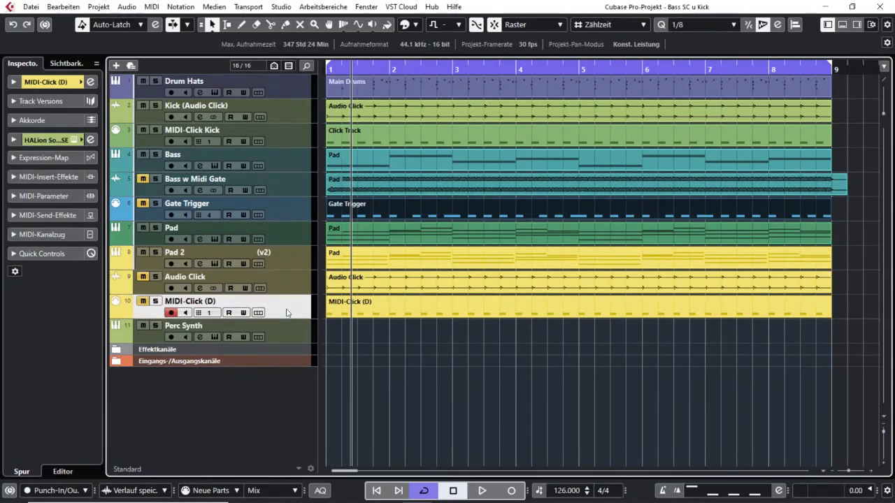
click(52, 83)
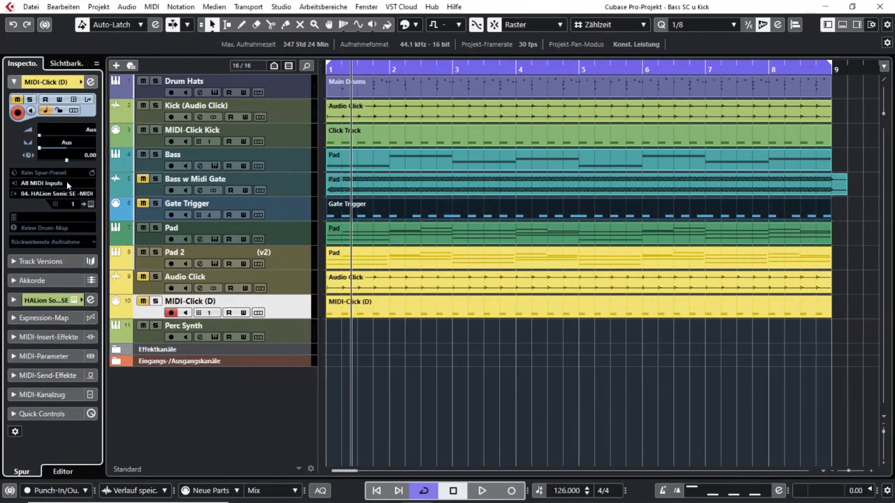
click(309, 291)
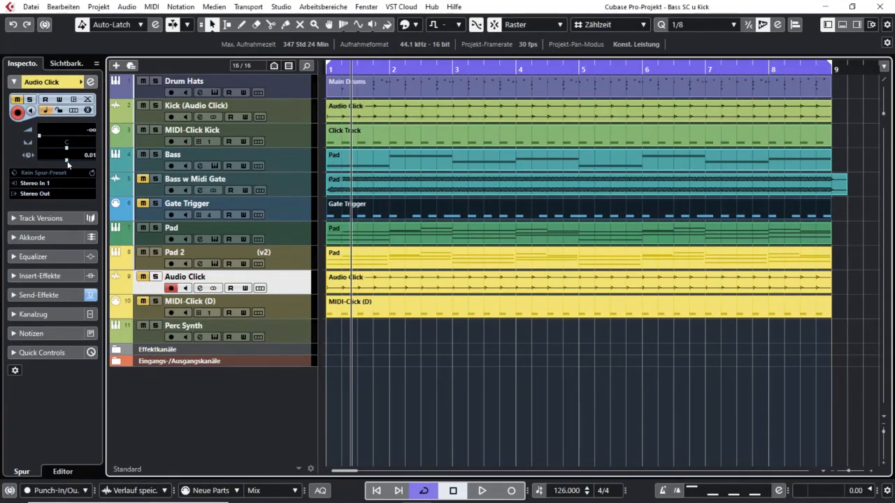
drag(68, 164, 68, 163)
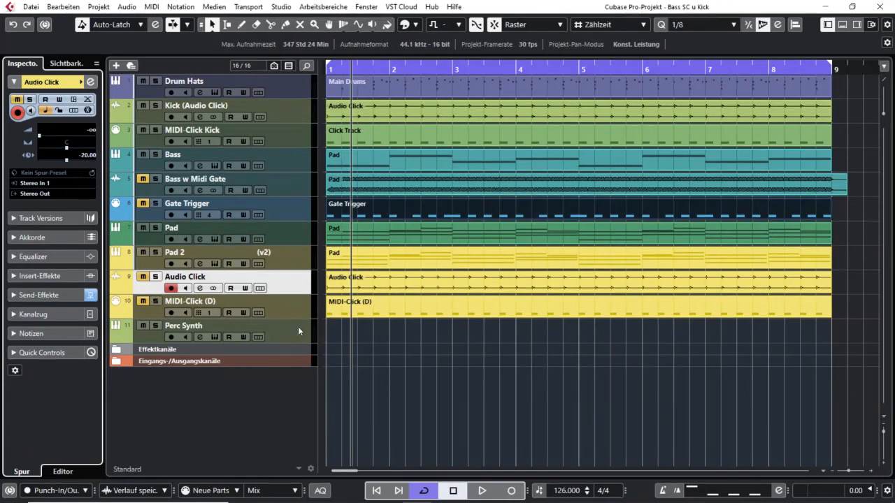
- Try shifting the Audio Click event three beats later, then move it back to start at bar 1
click(602, 283)
drag(602, 282, 650, 283)
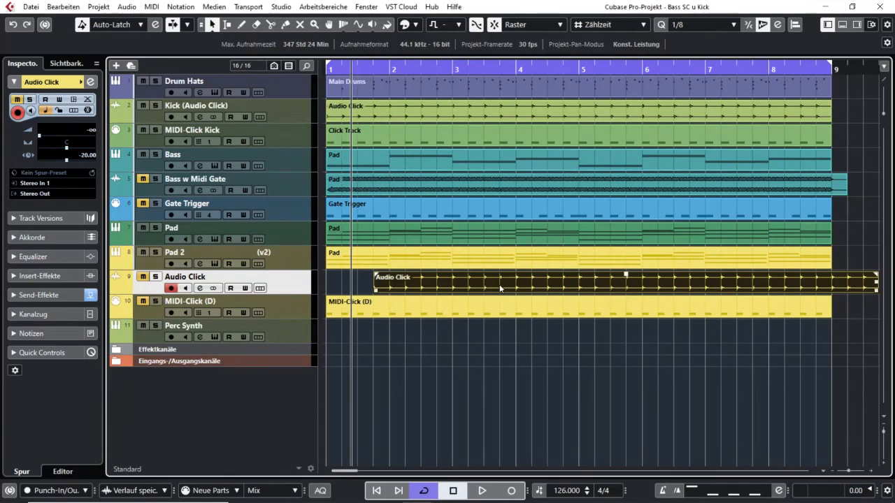
drag(500, 287, 450, 283)
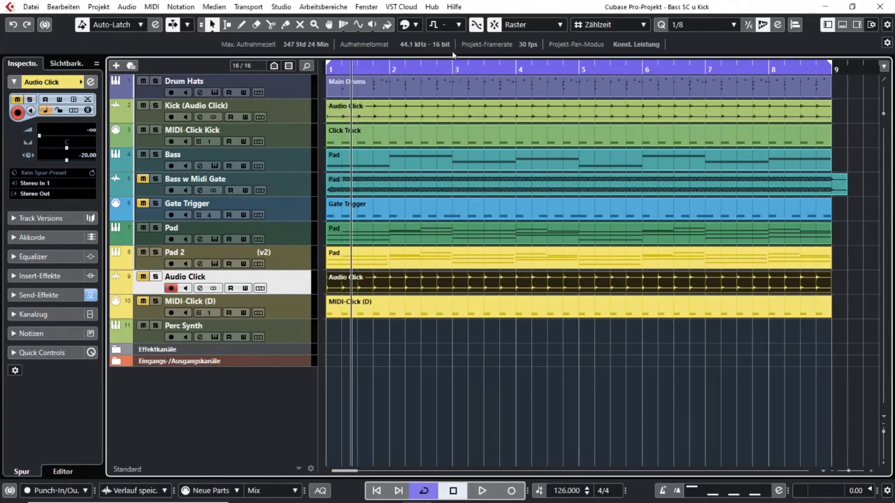
click(499, 114)
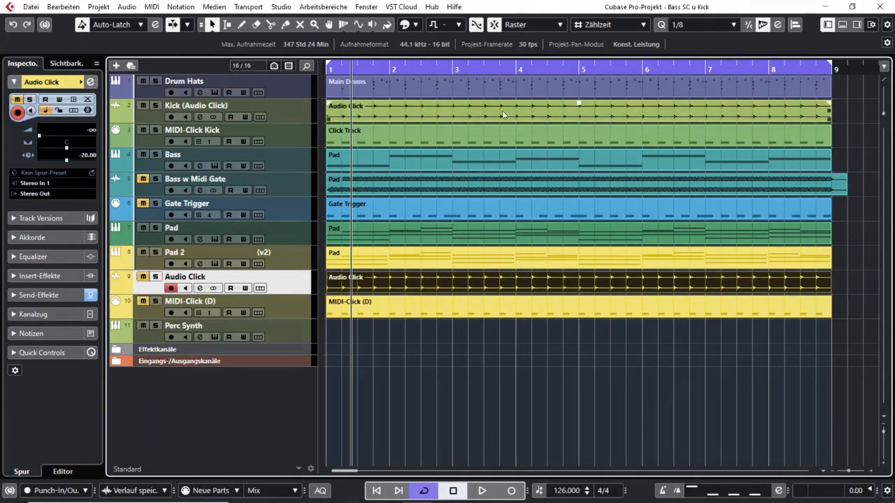